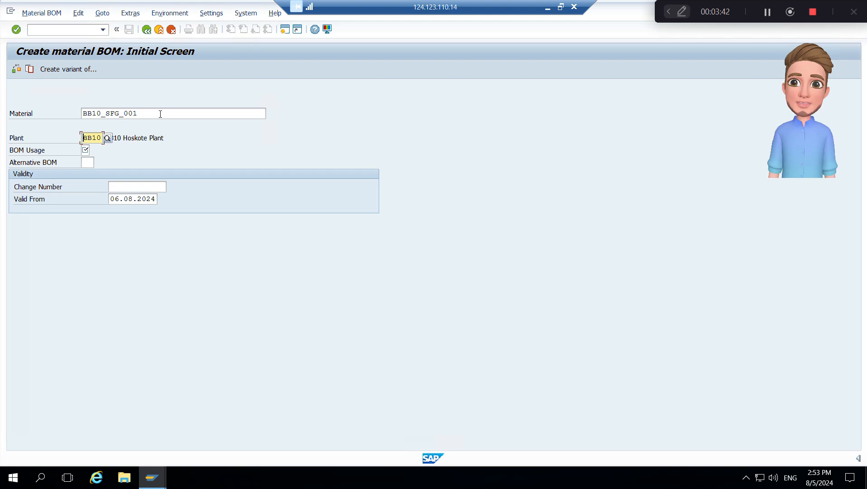
Set BOM usage 1 and valid-from date 01.08.2024 for material BB10_SFG_001, and open its item overview.
{"action": "key", "text": "Tab"}
{"action": "type", "text": "1"}
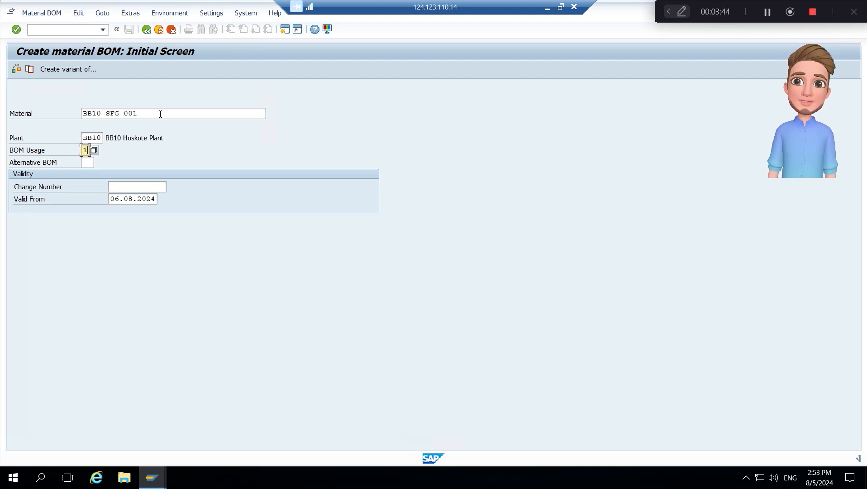
{"action": "key", "text": "Tab"}
{"action": "key", "text": "Tab"}
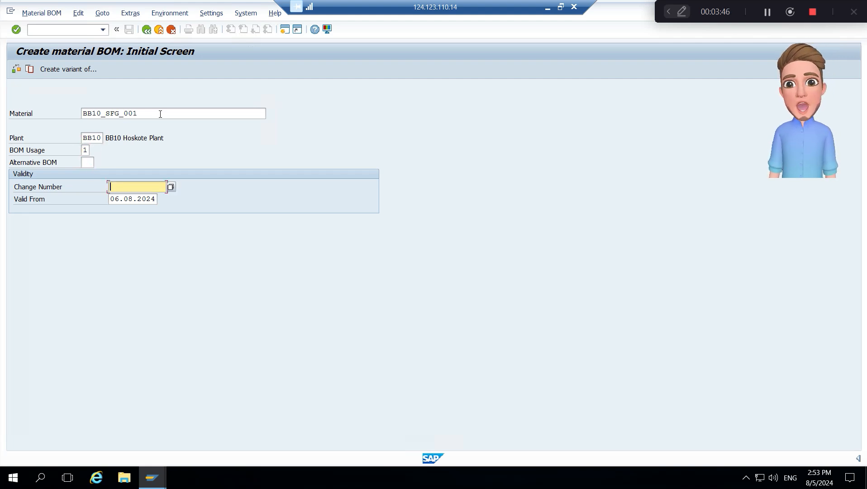
{"action": "key", "text": "Tab"}
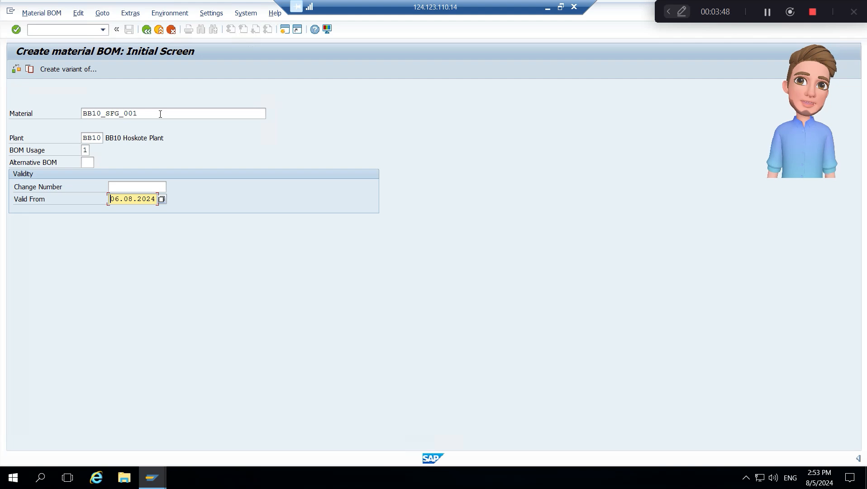
{"action": "type", "text": "01"}
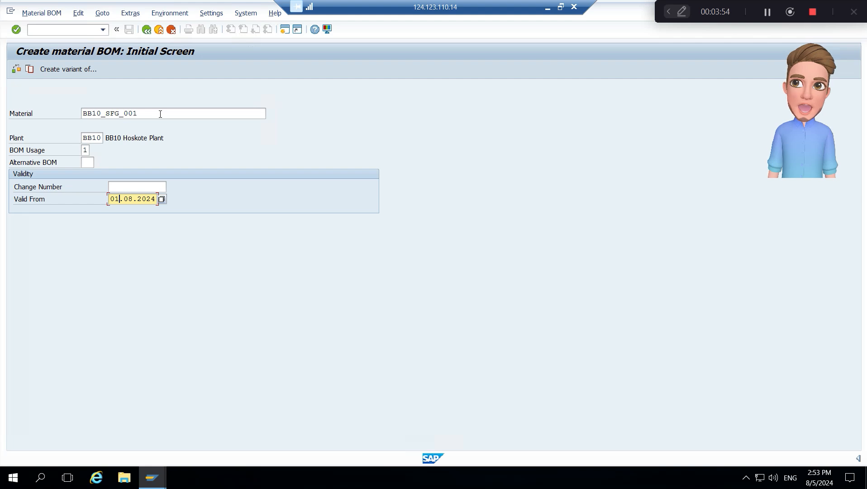
{"action": "left_click", "coordinate": [123, 113]}
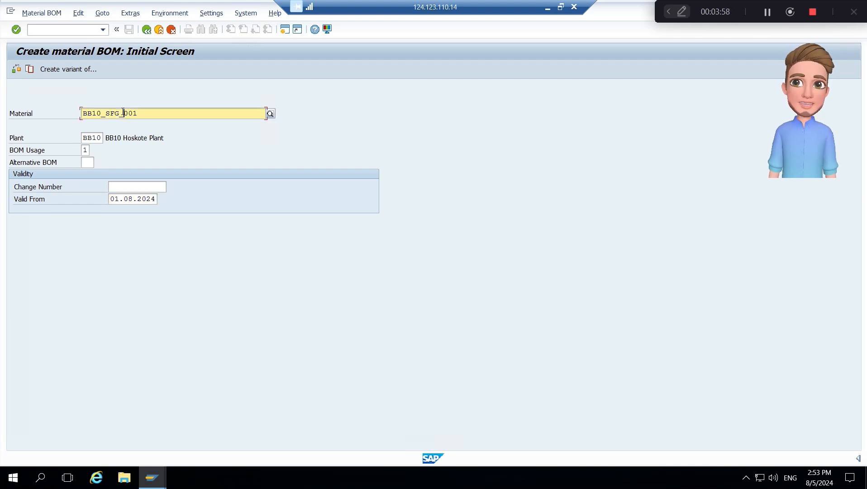
{"action": "key", "text": "Return"}
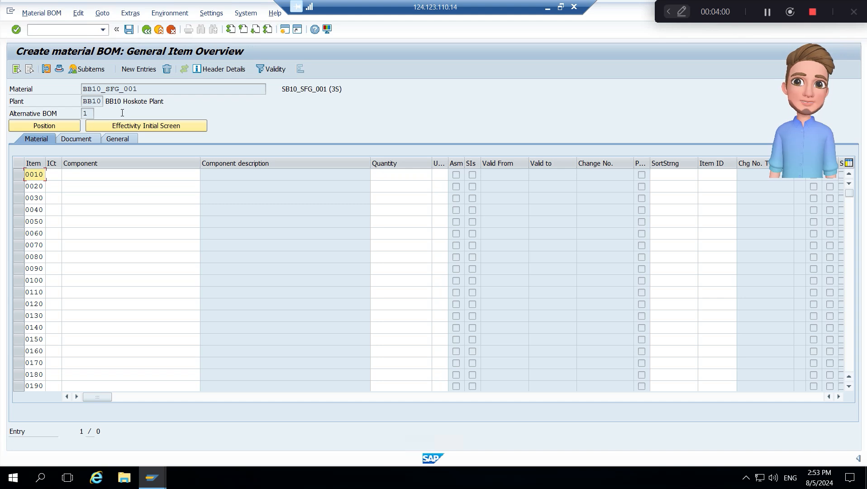
Assign the item category L (Stock item) to BOM item 0010.
{"action": "left_click", "coordinate": [54, 175]}
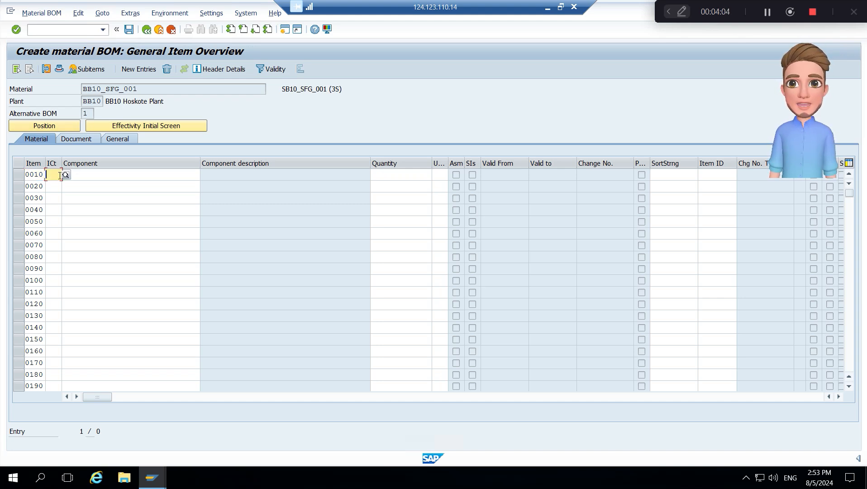
{"action": "left_click", "coordinate": [65, 175]}
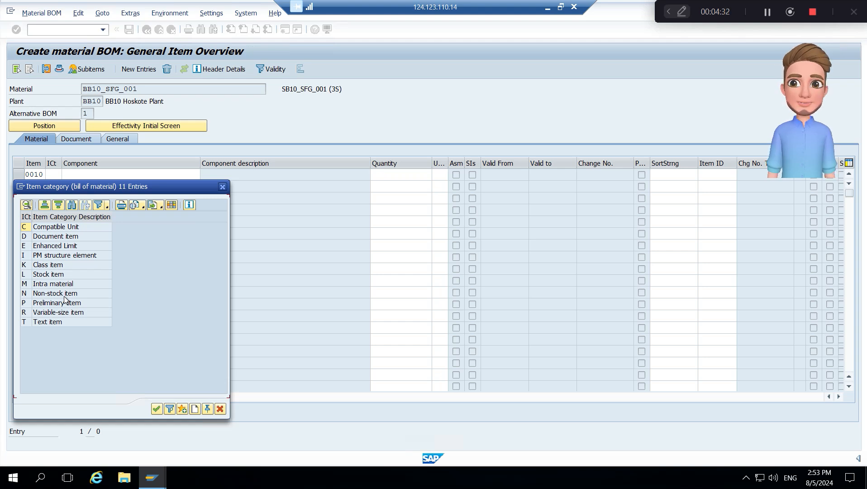
{"action": "double_click", "coordinate": [46, 274]}
{"action": "left_click", "coordinate": [129, 175]}
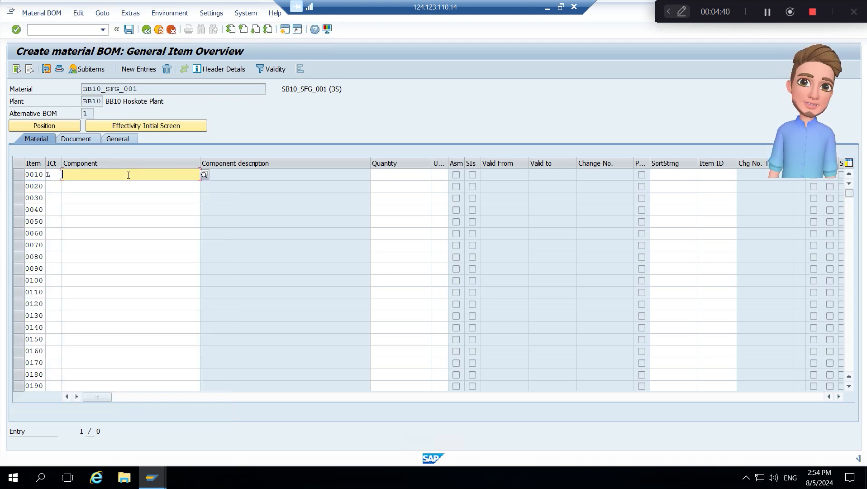
Switch to the Bill of Material CS01 slide to check the semi-finished good's raw materials, and return to the SAP BOM.
{"action": "left_click", "coordinate": [562, 7]}
{"action": "key", "text": "alt+Tab"}
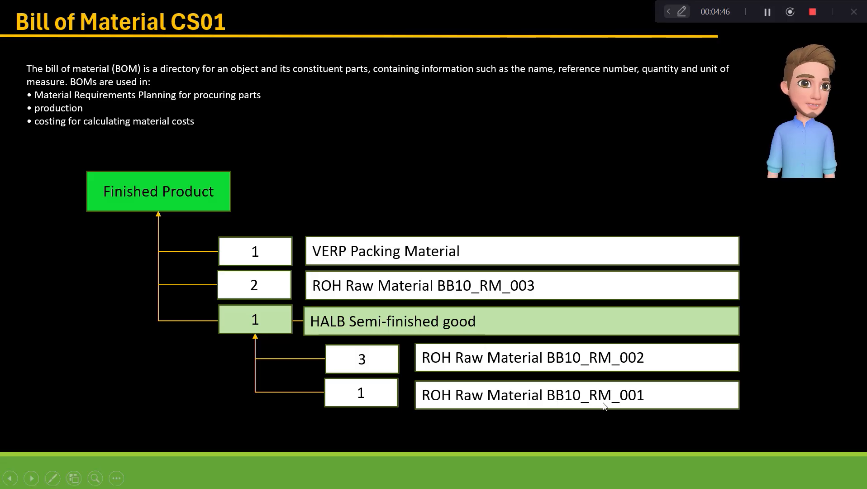
{"action": "key", "text": "alt+Tab"}
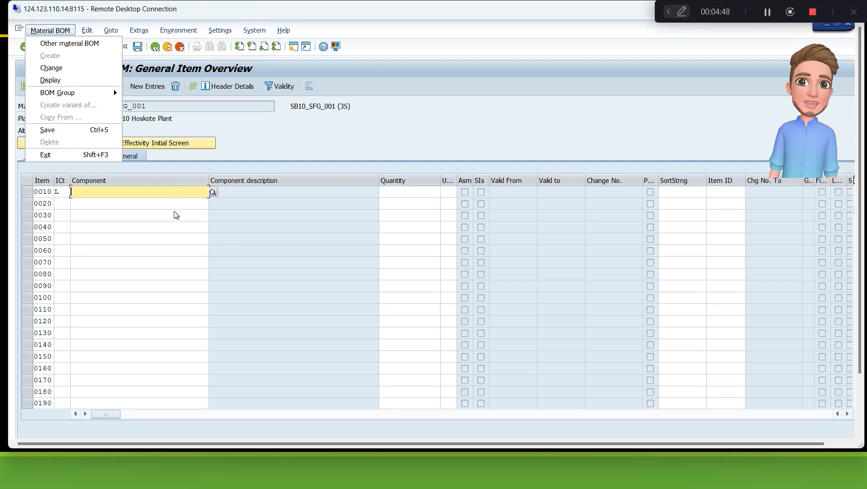
Enter component BB10_RM_001 for item 0010 with quantity 1 and unit EA.
{"action": "left_click", "coordinate": [181, 188]}
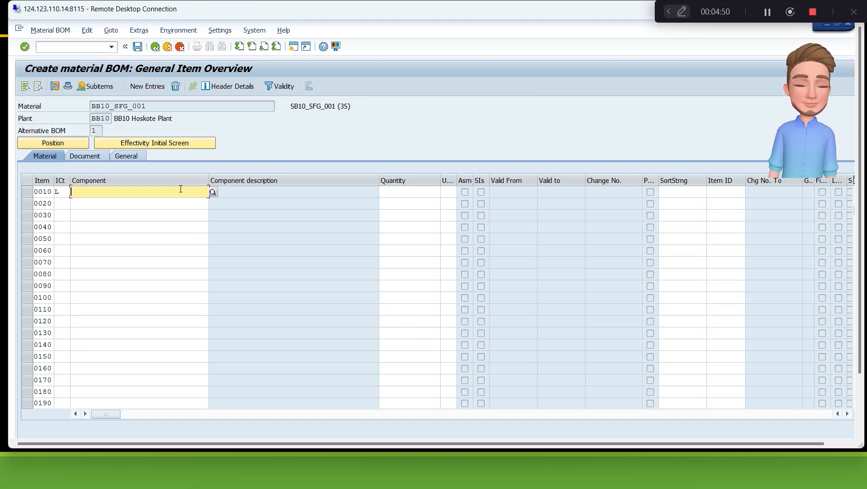
{"action": "type", "text": "BB10_"}
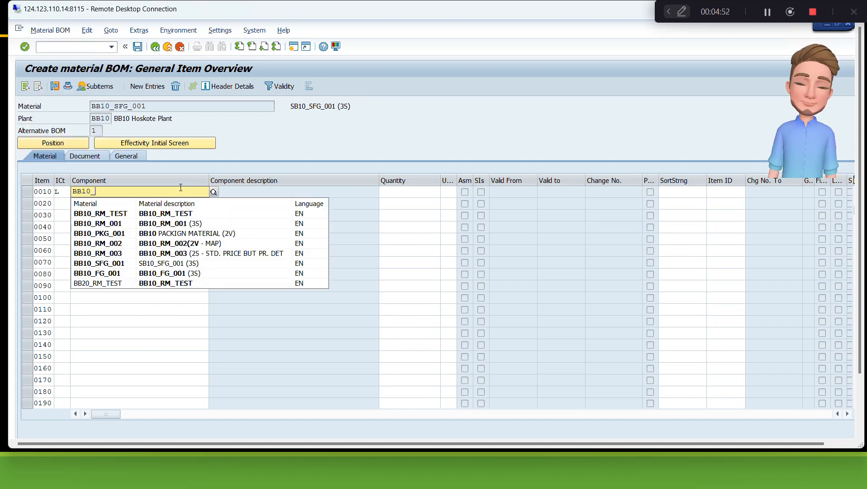
{"action": "left_click", "coordinate": [134, 223]}
{"action": "left_click", "coordinate": [407, 191]}
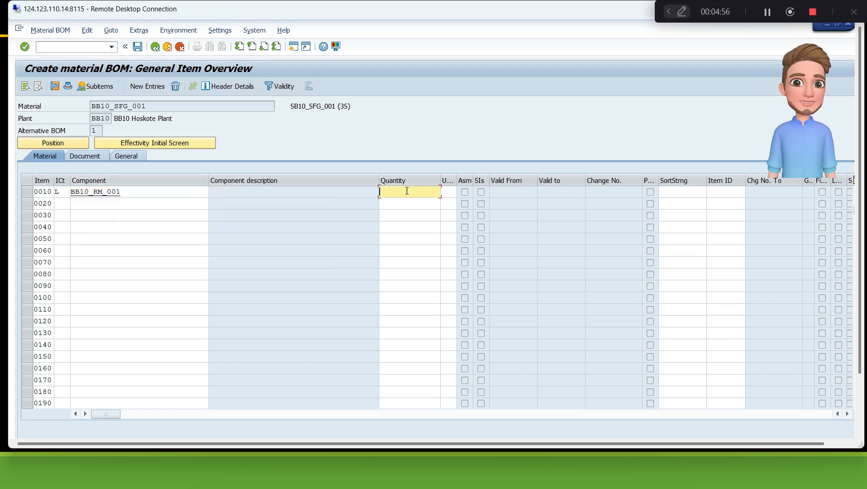
{"action": "type", "text": "1"}
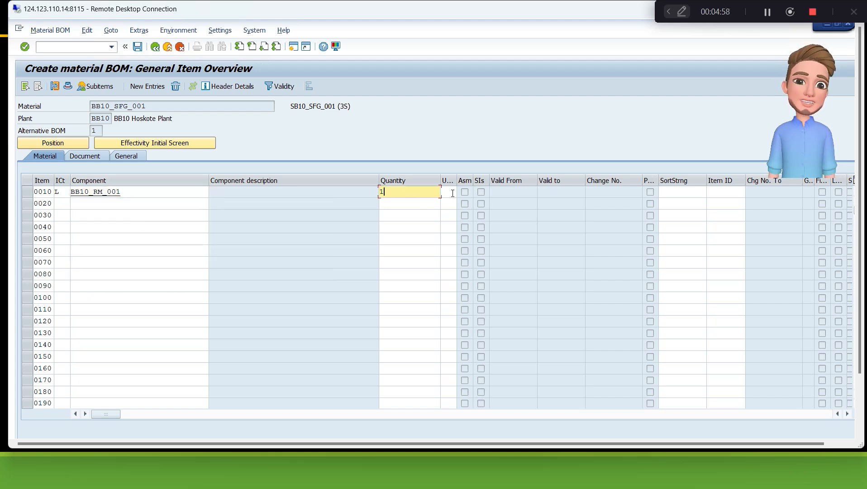
{"action": "left_click", "coordinate": [452, 193]}
{"action": "key", "text": "Caps_Lock"}
{"action": "type", "text": "ea"}
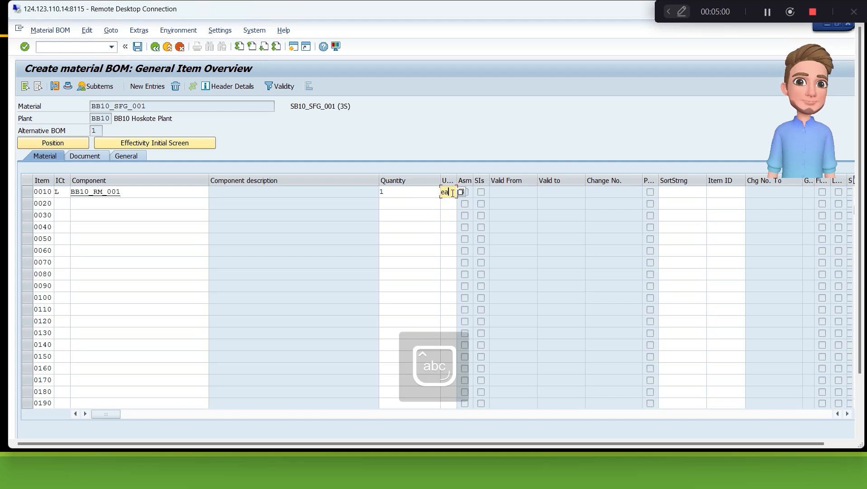
{"action": "key", "text": "Caps_Lock"}
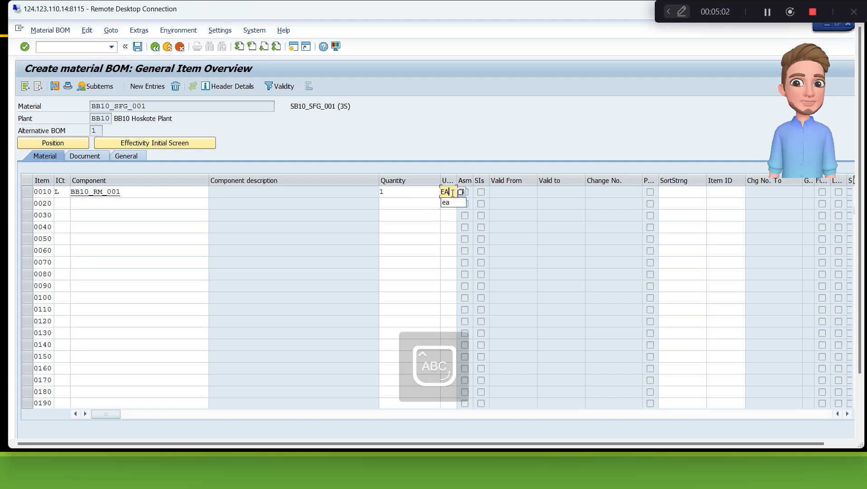
Fill item 0020 with item category L and component BB10_RM_002, reusing the component name from item 0010.
{"action": "left_click", "coordinate": [64, 203]}
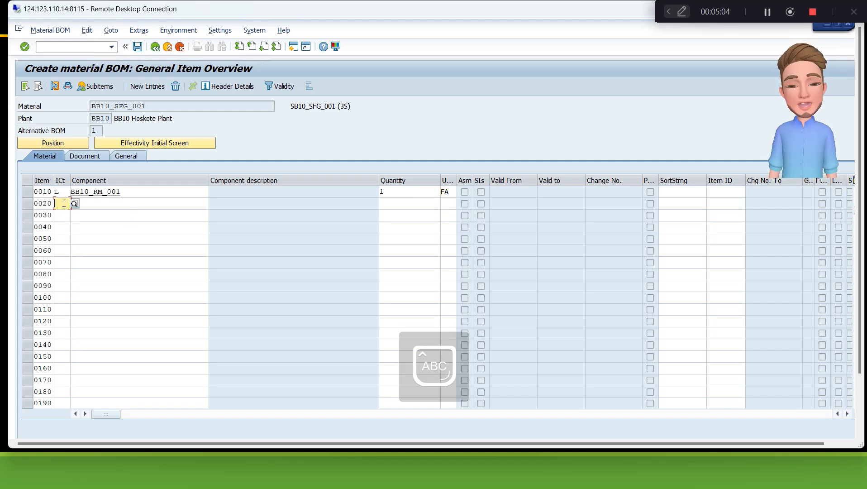
{"action": "type", "text": "l"}
{"action": "key", "text": "Tab"}
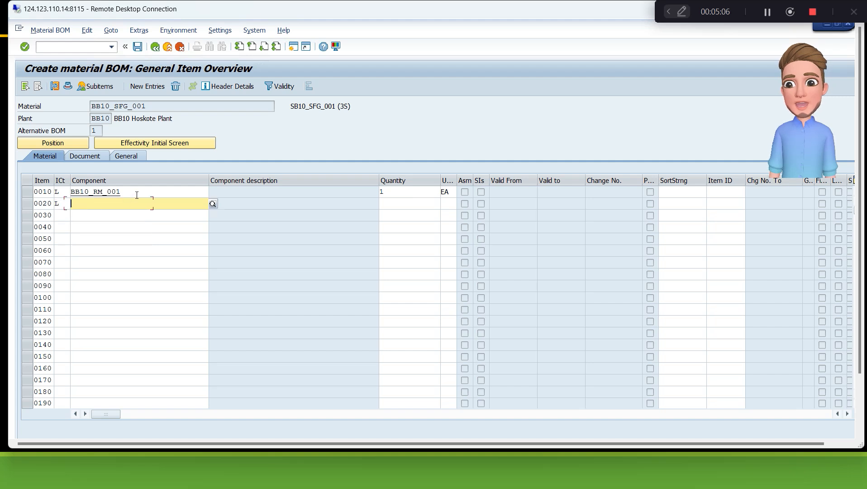
{"action": "left_click_drag", "start_coordinate": [129, 192], "coordinate": [71, 191]}
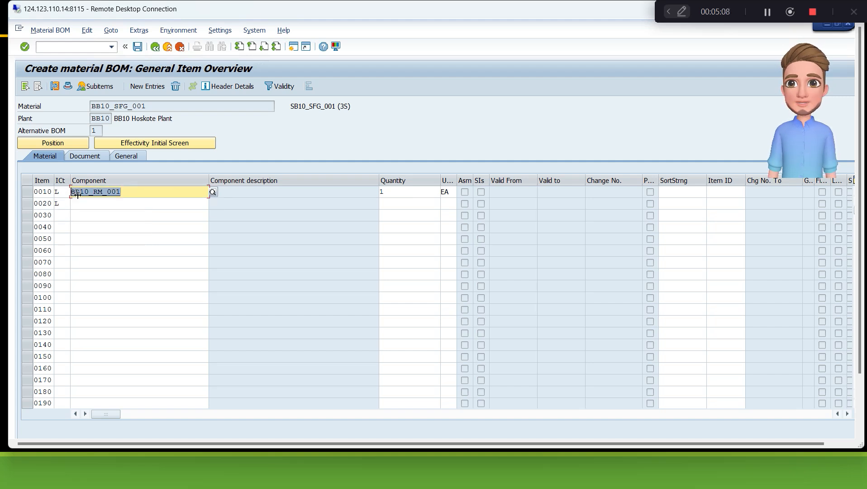
{"action": "key", "text": "ctrl+c"}
{"action": "left_click", "coordinate": [88, 205]}
{"action": "key", "text": "ctrl+v"}
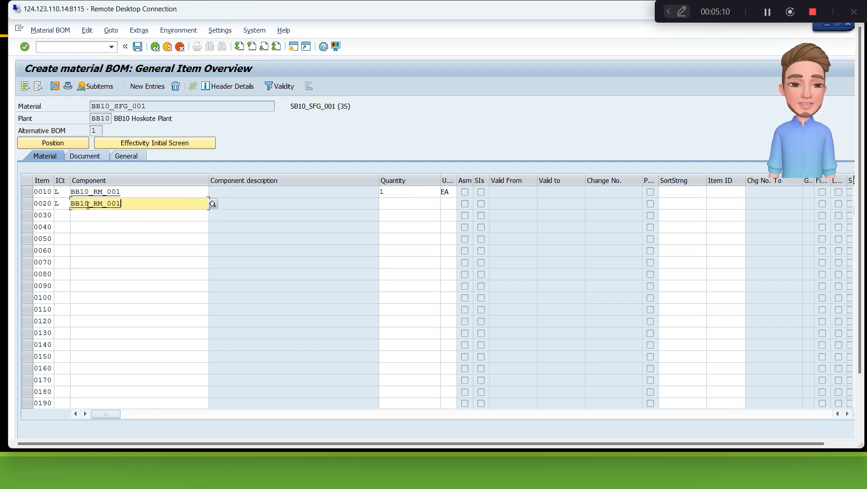
{"action": "key", "text": "BackSpace"}
{"action": "type", "text": "2"}
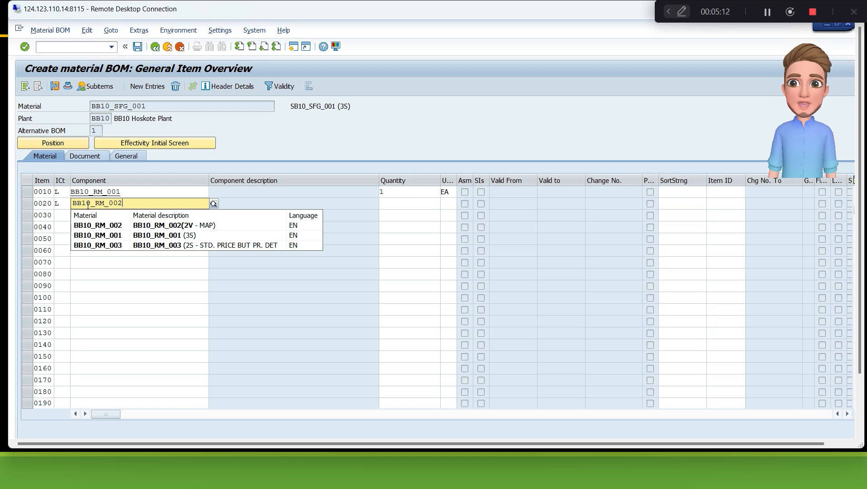
{"action": "key", "text": "Down"}
{"action": "key", "text": "Return"}
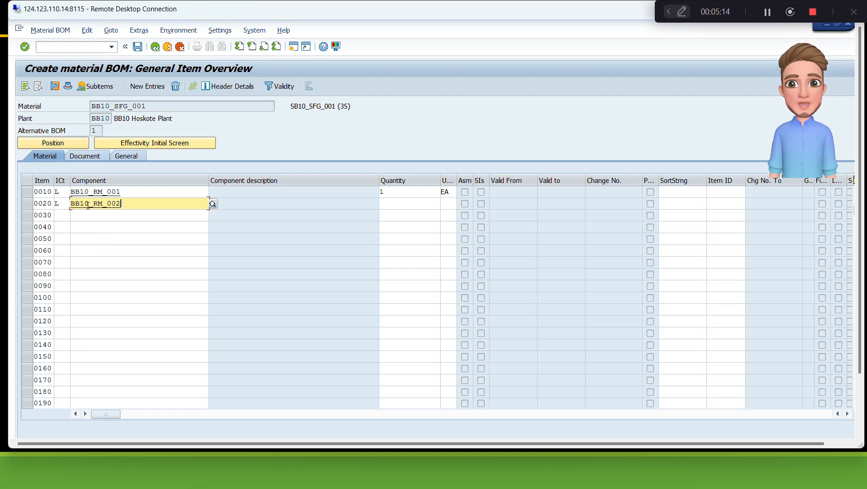
Switch to the Bill of Material slide to check the quantity of BB10_RM_002, circle it in yellow, and return to the SAP BOM.
{"action": "key", "text": "alt+Tab"}
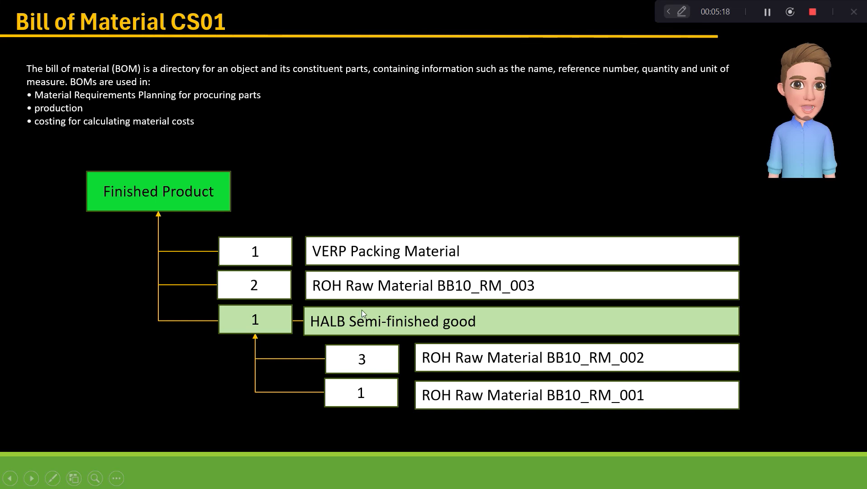
{"action": "left_click", "coordinate": [670, 15]}
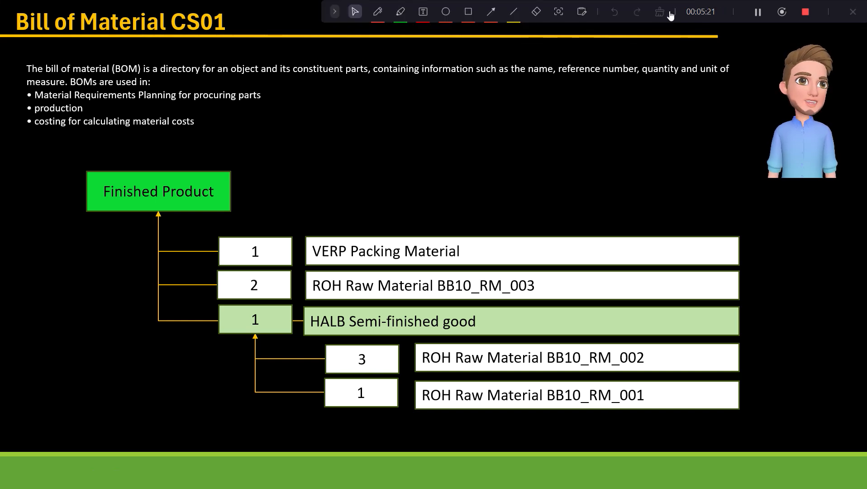
{"action": "left_click", "coordinate": [378, 12]}
{"action": "left_click", "coordinate": [404, 39]}
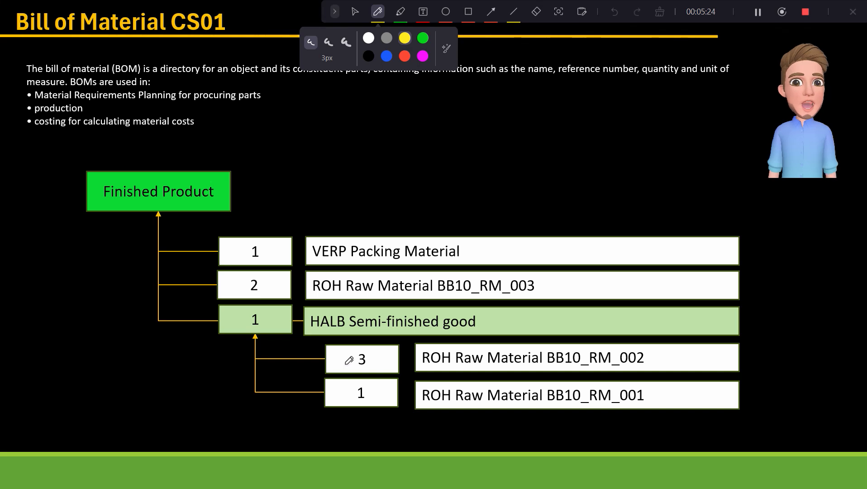
{"action": "mouse_move", "coordinate": [364, 344]}
{"action": "left_mouse_down"}
{"action": "mouse_move", "coordinate": [342, 360]}
{"action": "mouse_move", "coordinate": [395, 365]}
{"action": "mouse_move", "coordinate": [382, 337]}
{"action": "mouse_move", "coordinate": [359, 340]}
{"action": "left_mouse_up"}
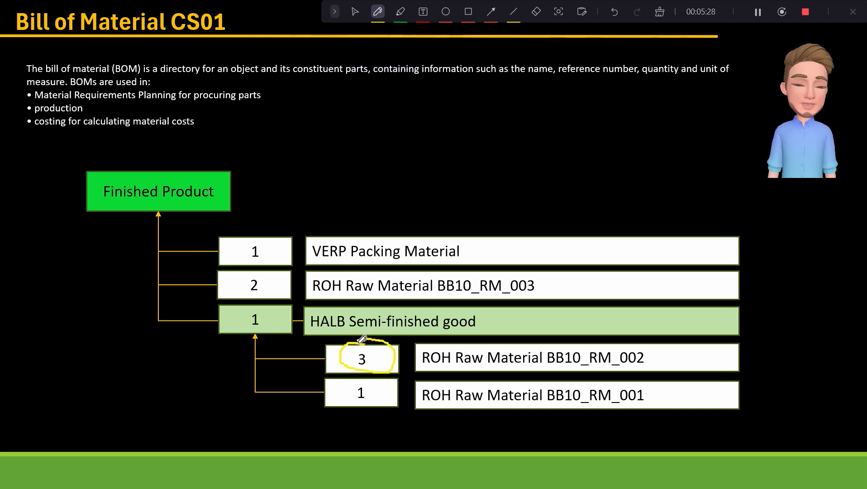
{"action": "key", "text": "alt+Tab"}
{"action": "key", "text": "alt+Tab"}
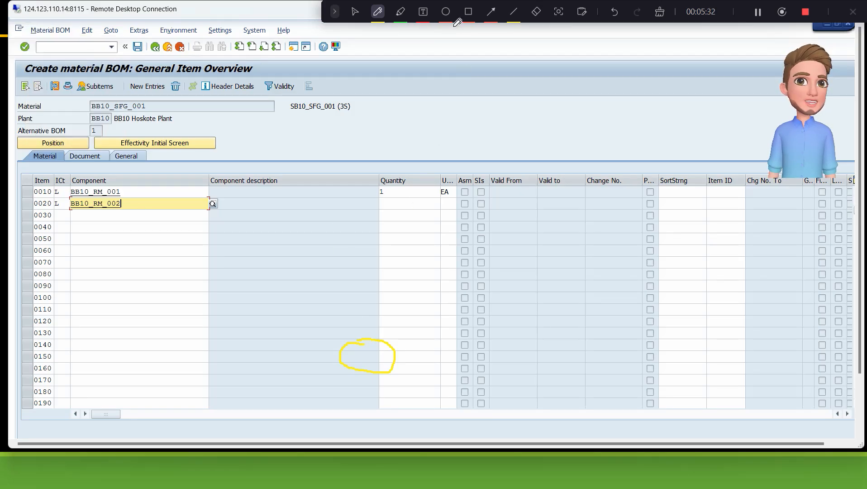
{"action": "left_click", "coordinate": [355, 12]}
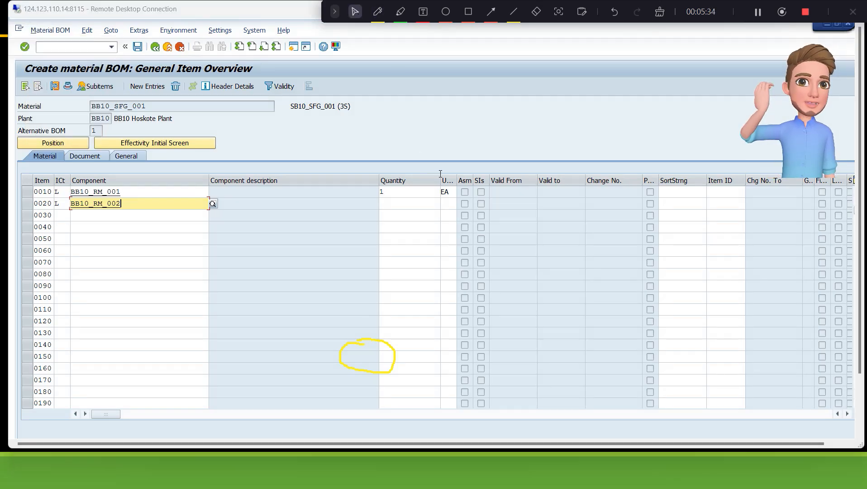
Set the quantity of component BB10_RM_002 to 3 with unit EA and confirm the item entries.
{"action": "left_click", "coordinate": [420, 203]}
{"action": "type", "text": "3"}
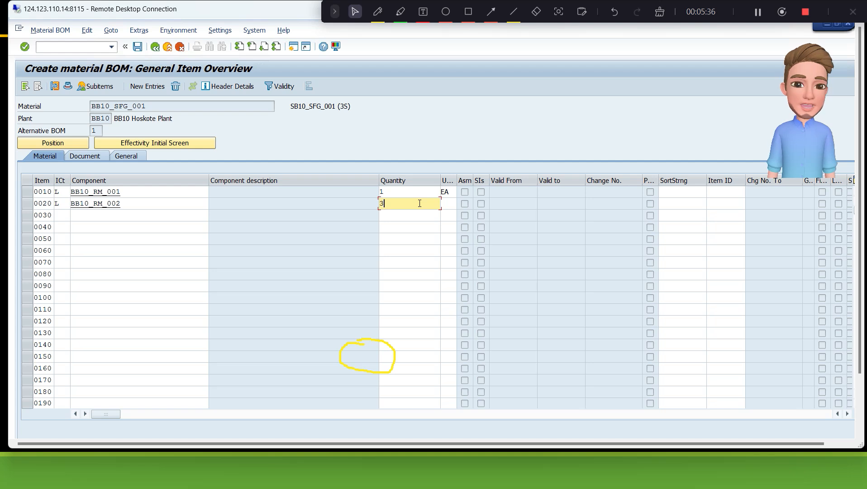
{"action": "key", "text": "Tab"}
{"action": "type", "text": "E"}
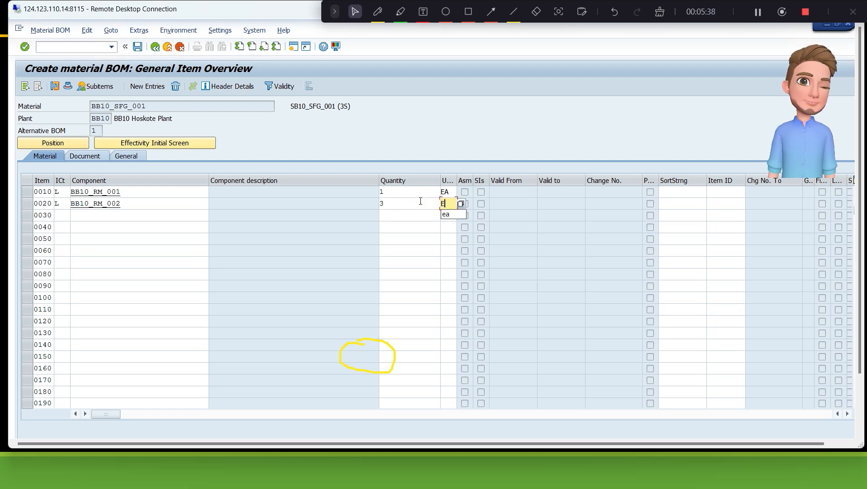
{"action": "type", "text": "A"}
{"action": "key", "text": "Return"}
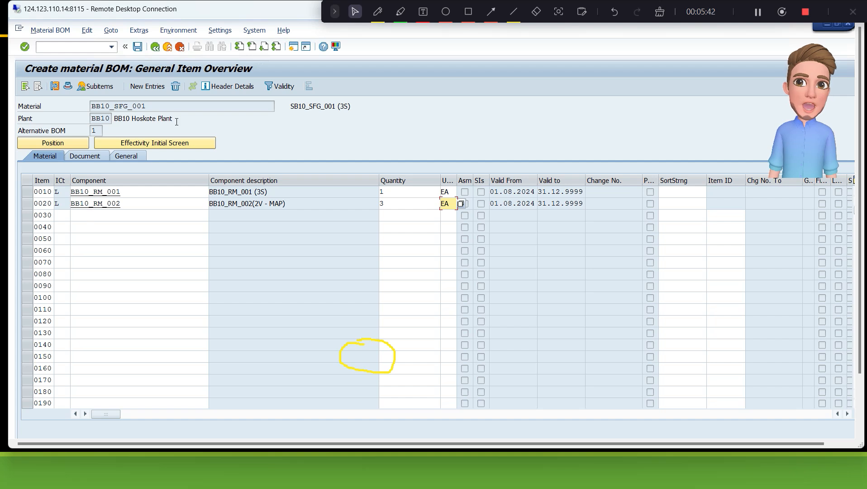
Review the items in the document and general views, and save the material BOM for BB10_SFG_001.
{"action": "left_click", "coordinate": [86, 155]}
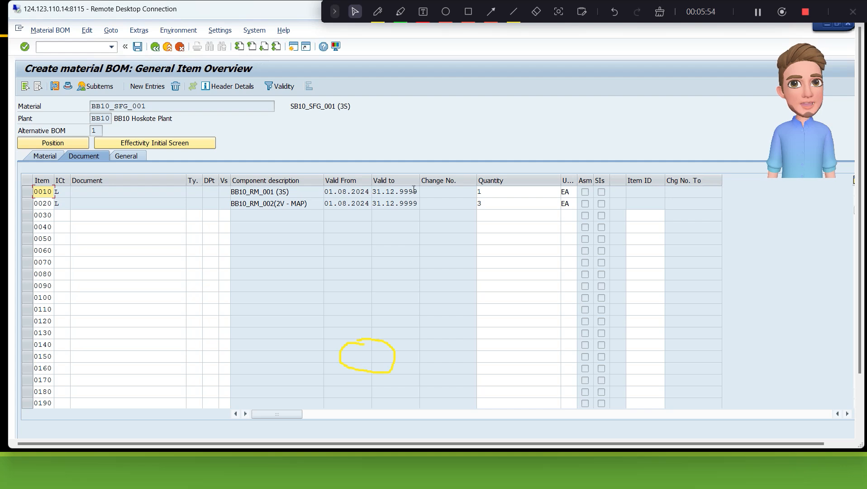
{"action": "left_click", "coordinate": [122, 156]}
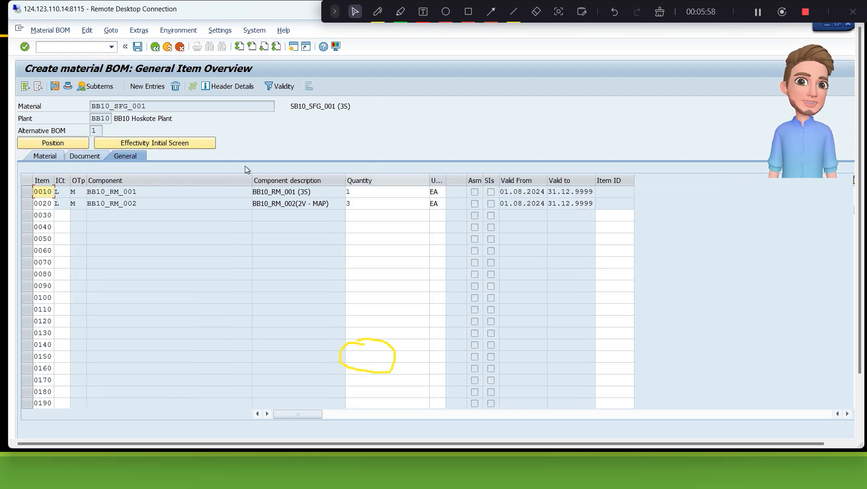
{"action": "left_click", "coordinate": [138, 47]}
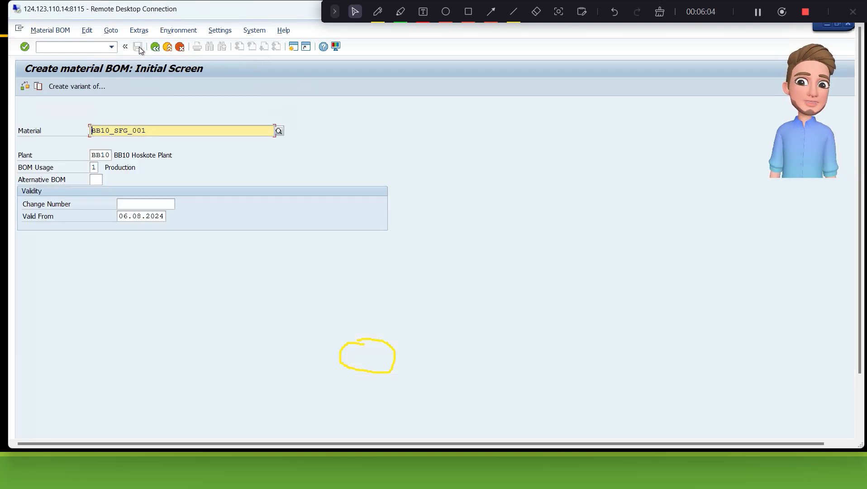
Run transaction /NCS03 and display the production BOM of material BB10_SFG_001 in plant BB10.
{"action": "left_click", "coordinate": [111, 49]}
{"action": "left_click", "coordinate": [90, 58]}
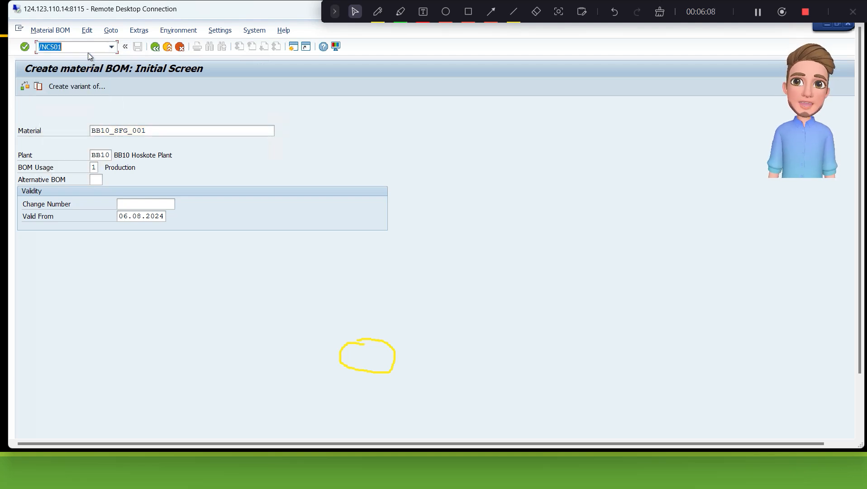
{"action": "key", "text": "End"}
{"action": "key", "text": "BackSpace"}
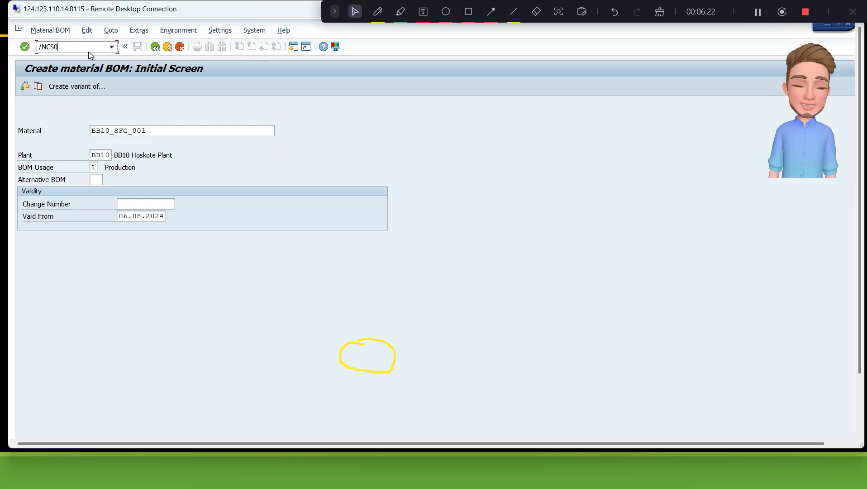
{"action": "type", "text": "3"}
{"action": "key", "text": "Return"}
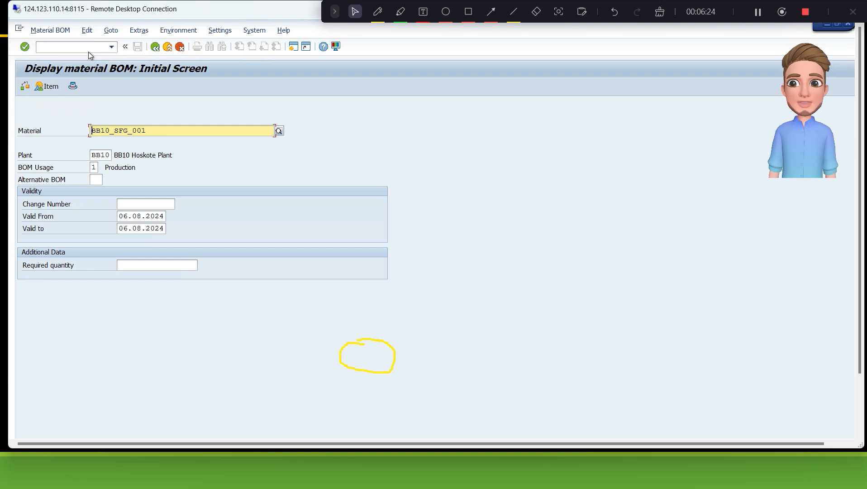
{"action": "key", "text": "Return"}
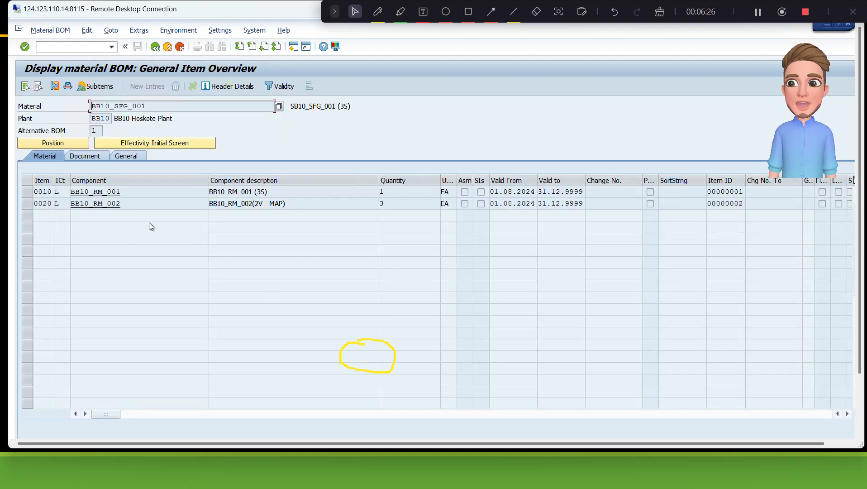
Review the BOM header's quantities, additional data, administration data and document assignment, and return to the initial display screen.
{"action": "left_click", "coordinate": [68, 87]}
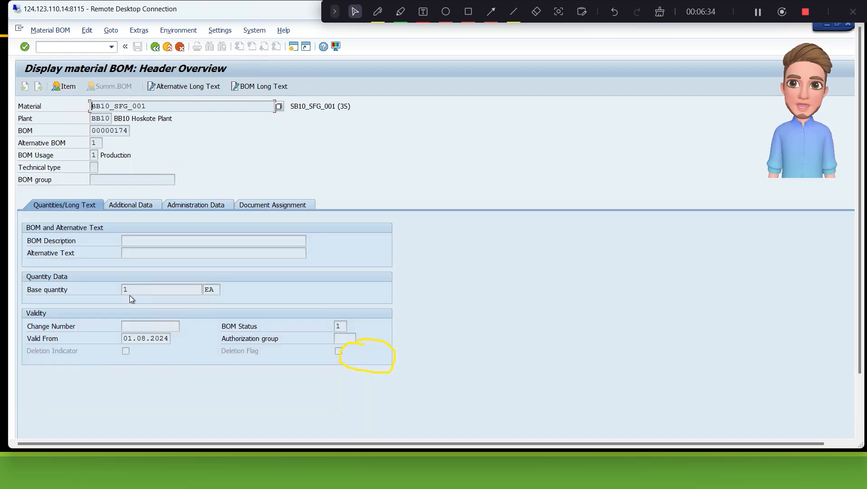
{"action": "left_click", "coordinate": [143, 242]}
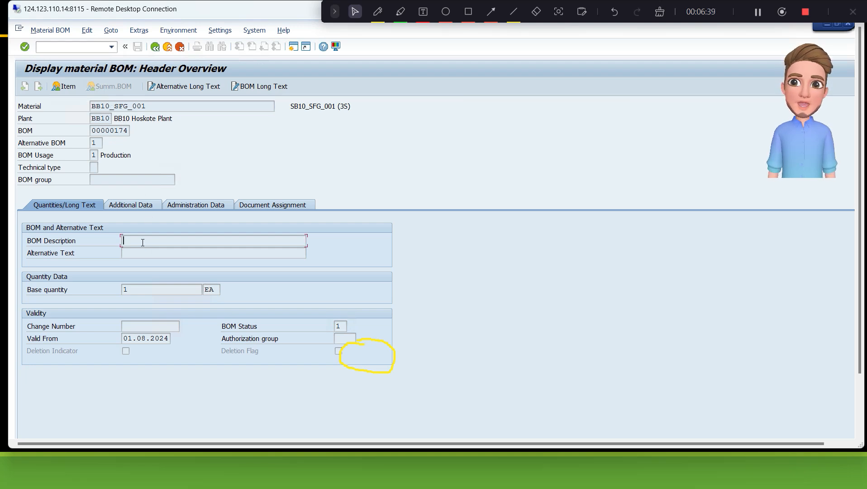
{"action": "left_click", "coordinate": [146, 206]}
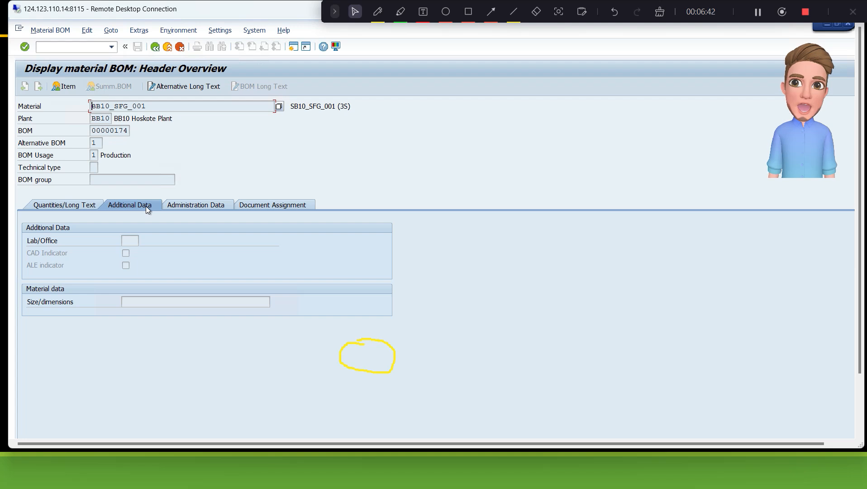
{"action": "left_click", "coordinate": [189, 206]}
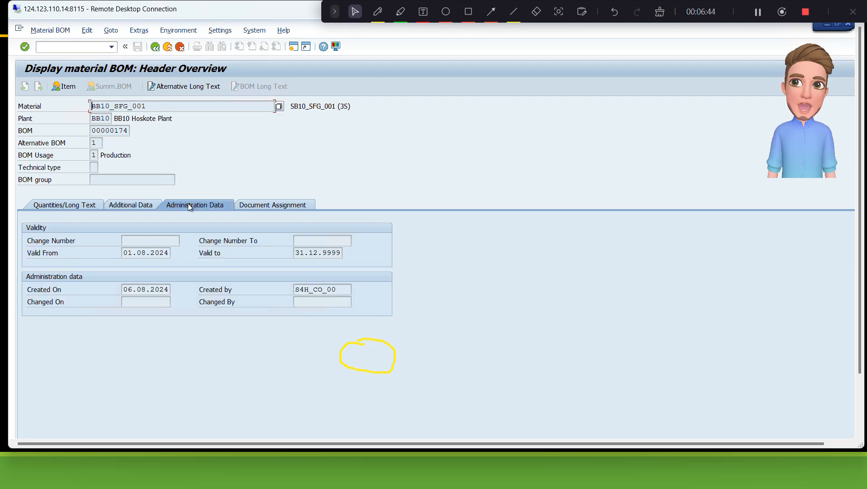
{"action": "left_click", "coordinate": [279, 207]}
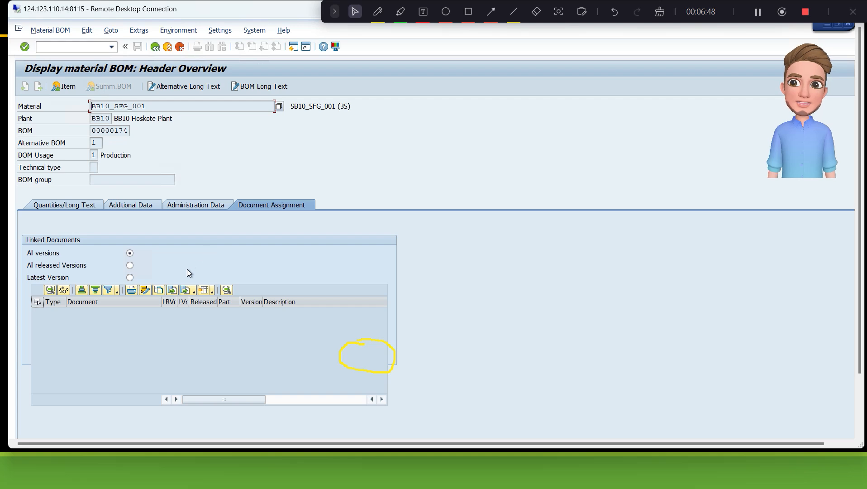
{"action": "left_click", "coordinate": [158, 51]}
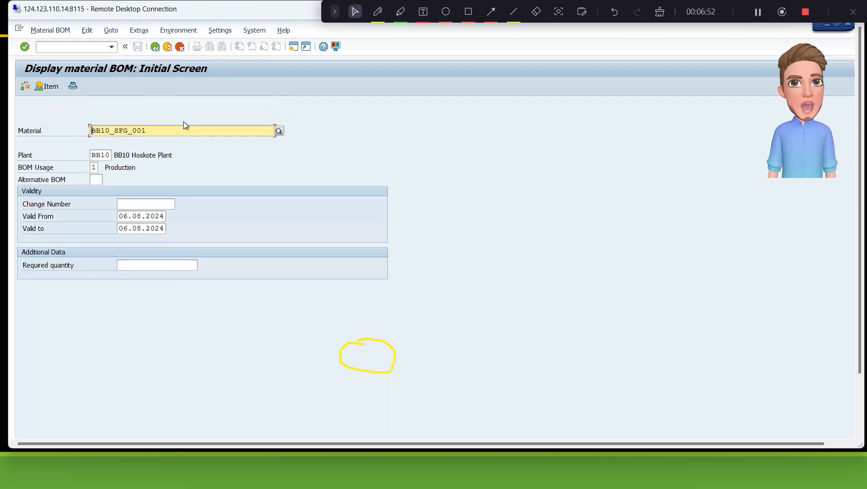
Try to display the BOM of material BB10_FG_001 with Valid From and Valid to set to 01.08.2024.
{"action": "left_click", "coordinate": [115, 130]}
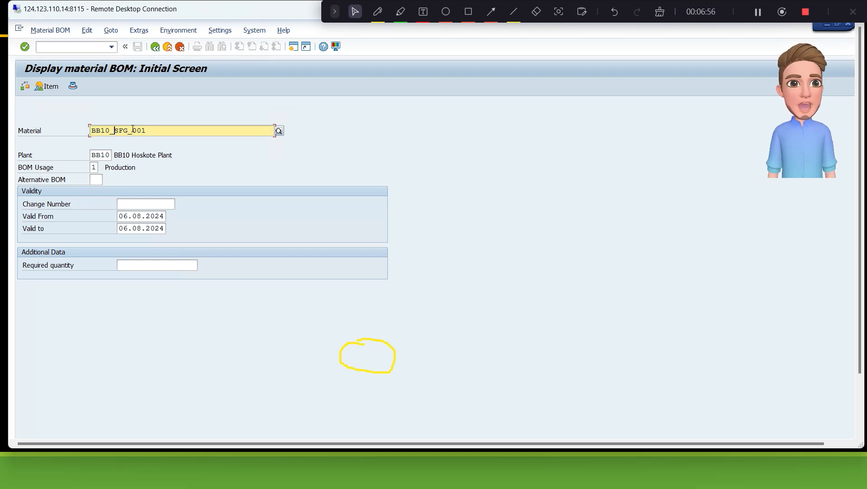
{"action": "key", "text": "Delete"}
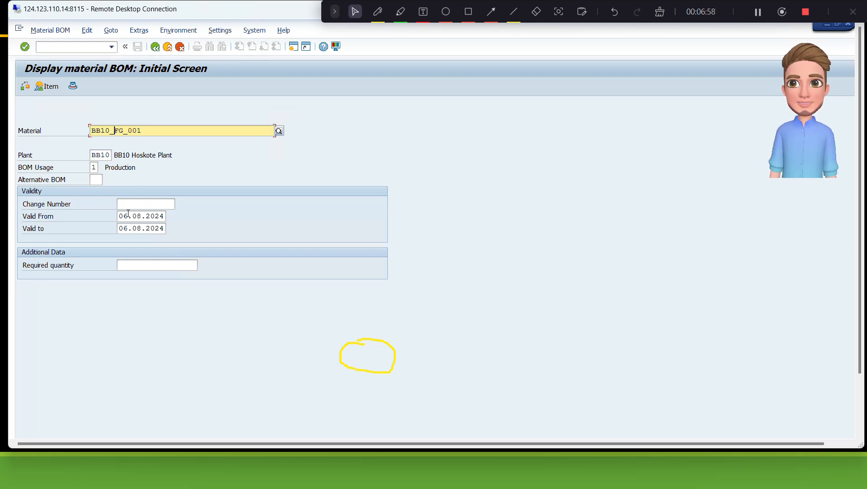
{"action": "left_click", "coordinate": [127, 215]}
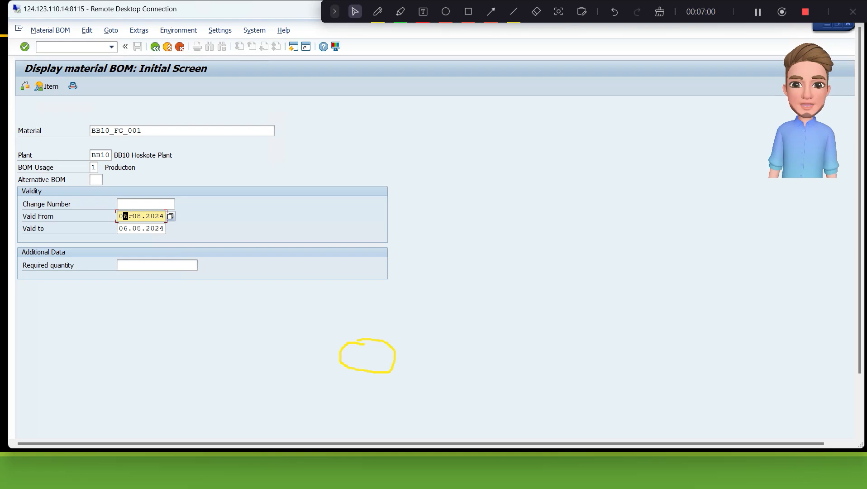
{"action": "type", "text": "1"}
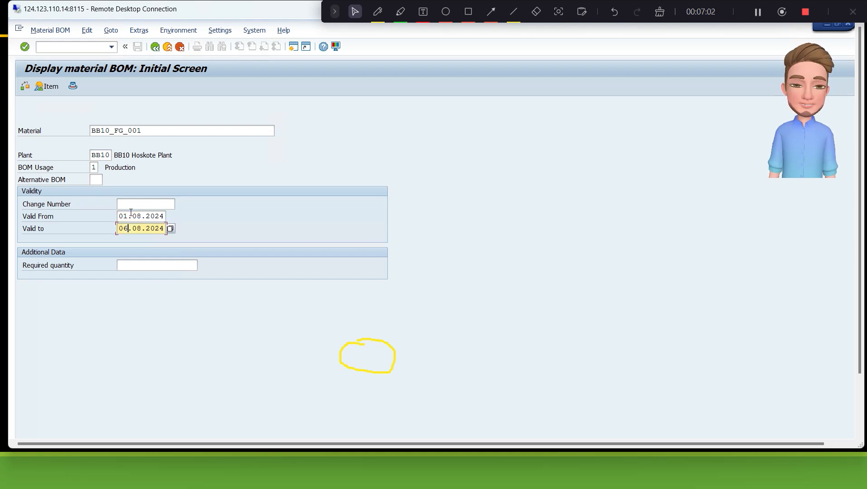
{"action": "type", "text": "1"}
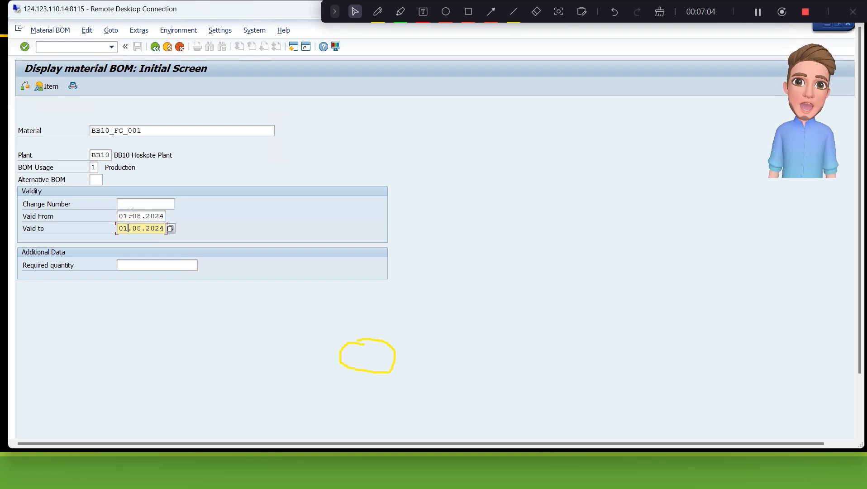
{"action": "key", "text": "Return"}
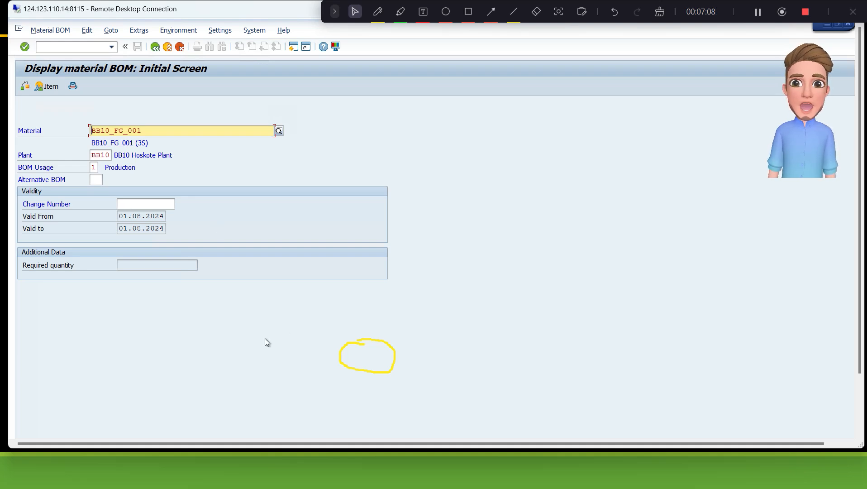
{"action": "scroll", "coordinate": [860, 292], "scroll_direction": "down", "scroll_amount": 1}
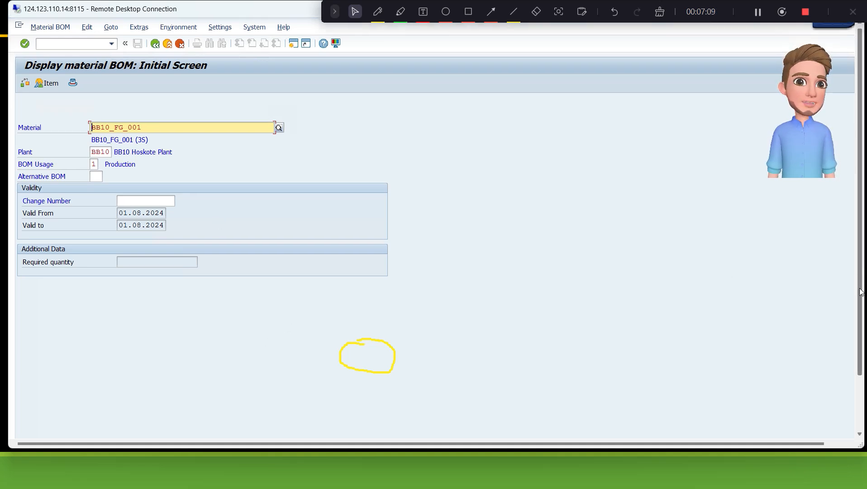
{"action": "left_click_drag", "start_coordinate": [861, 292], "coordinate": [857, 269]}
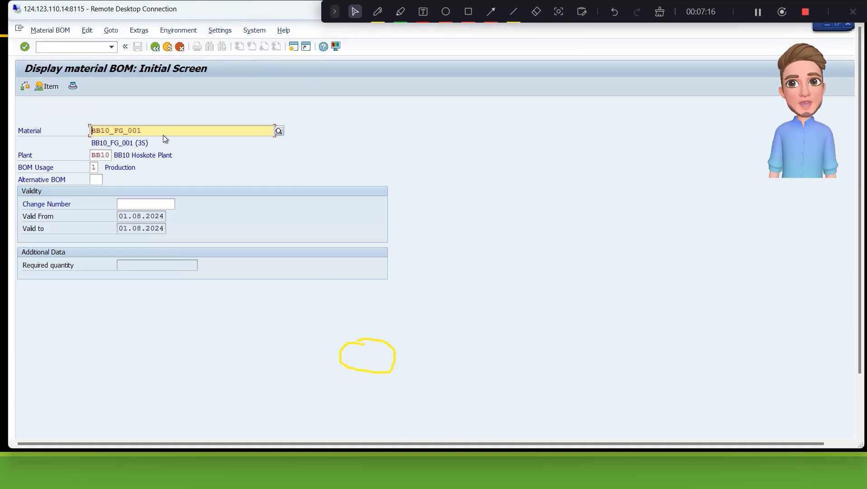
Run transaction /NCS01 and start a production BOM for BB10_FG_001 in plant BB10, valid from 01.08.2024.
{"action": "left_click_drag", "start_coordinate": [164, 132], "coordinate": [76, 127]}
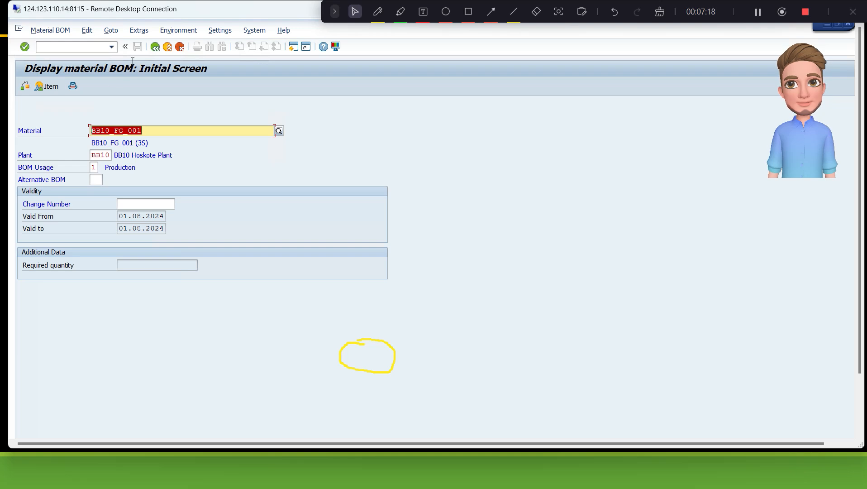
{"action": "left_click", "coordinate": [112, 48]}
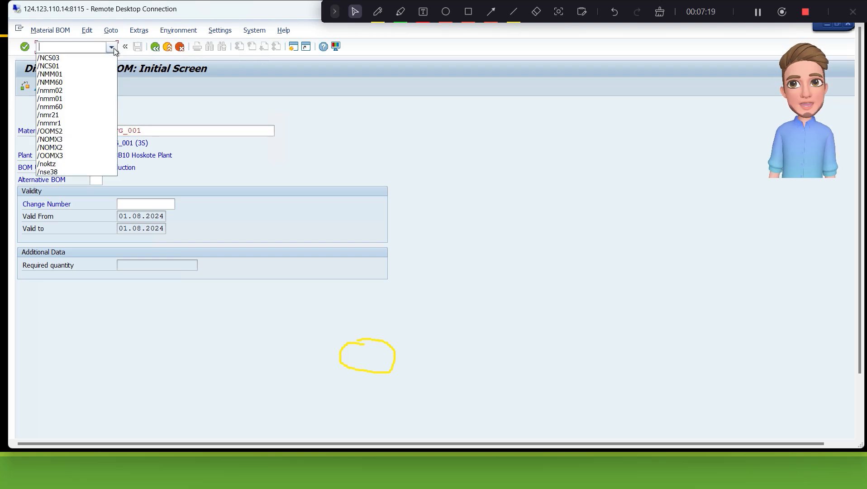
{"action": "left_click", "coordinate": [66, 67]}
{"action": "key", "text": "Return"}
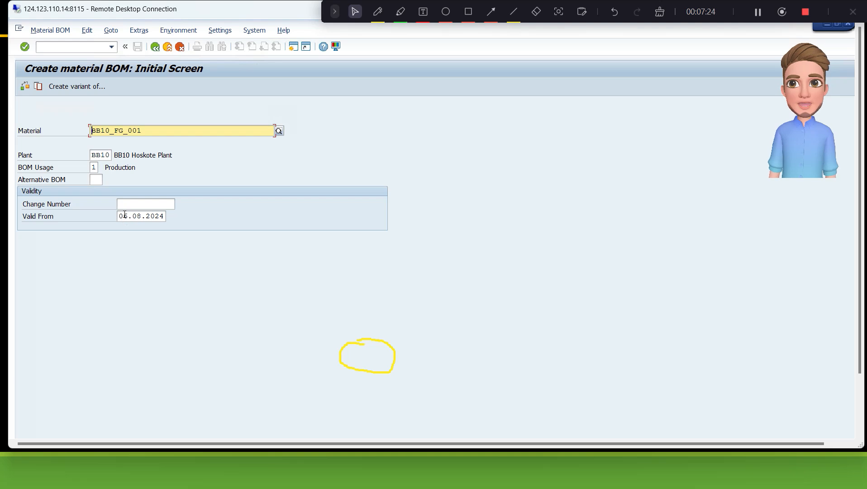
{"action": "left_click", "coordinate": [124, 217]}
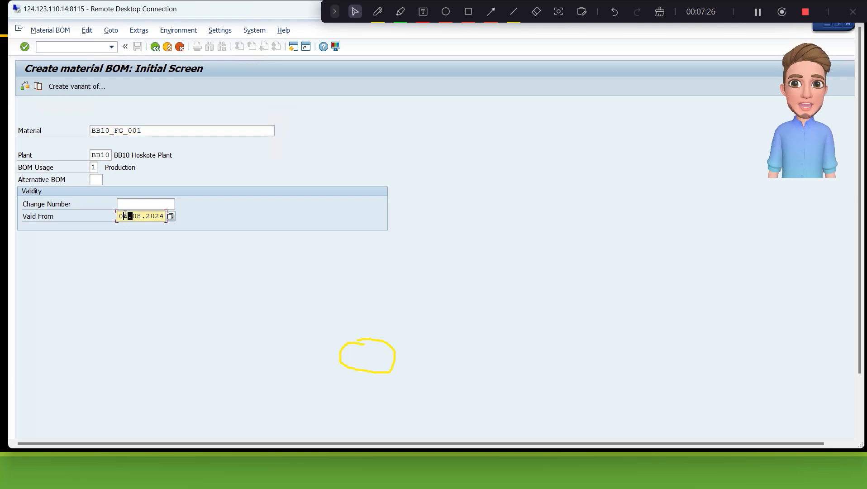
{"action": "type", "text": "1"}
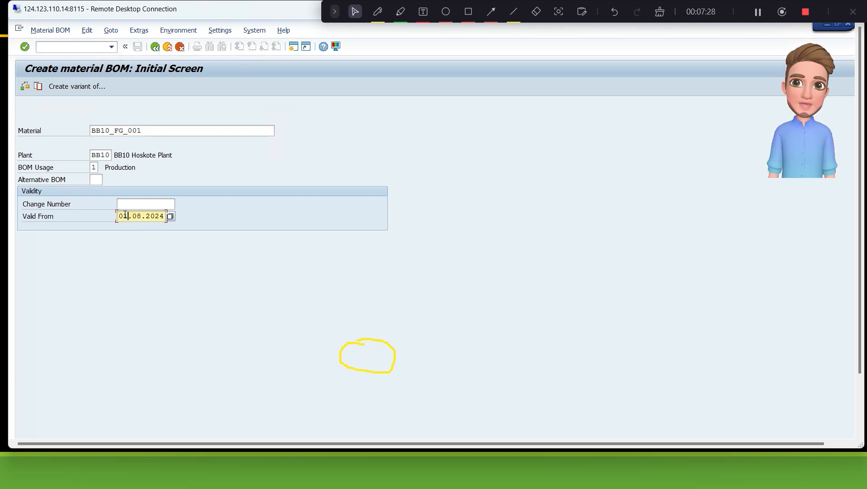
{"action": "key", "text": "Return"}
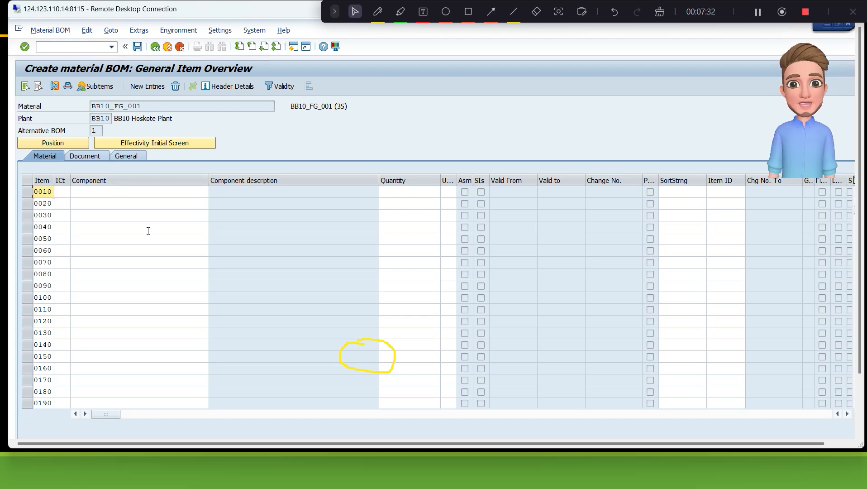
Switch to the Bill of Material slide to check the finished product's components and quantities, and return to the SAP BOM.
{"action": "key", "text": "alt+Tab"}
{"action": "key", "text": "alt+Tab"}
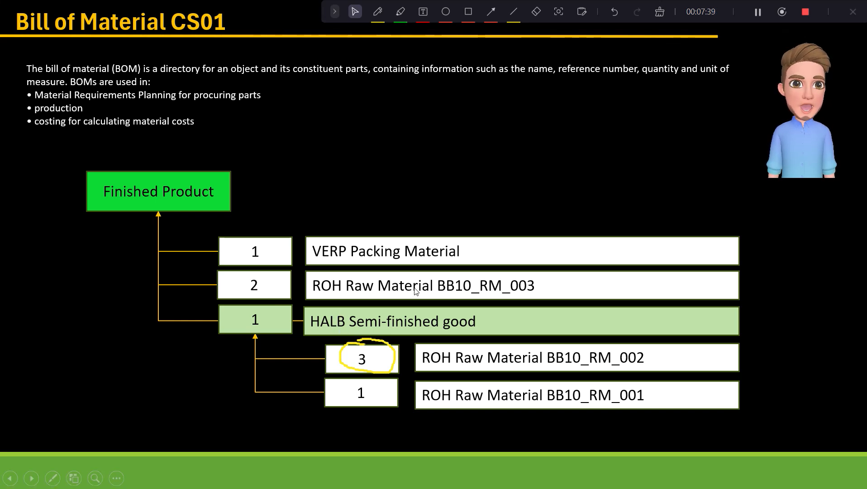
{"action": "key", "text": "alt+Tab"}
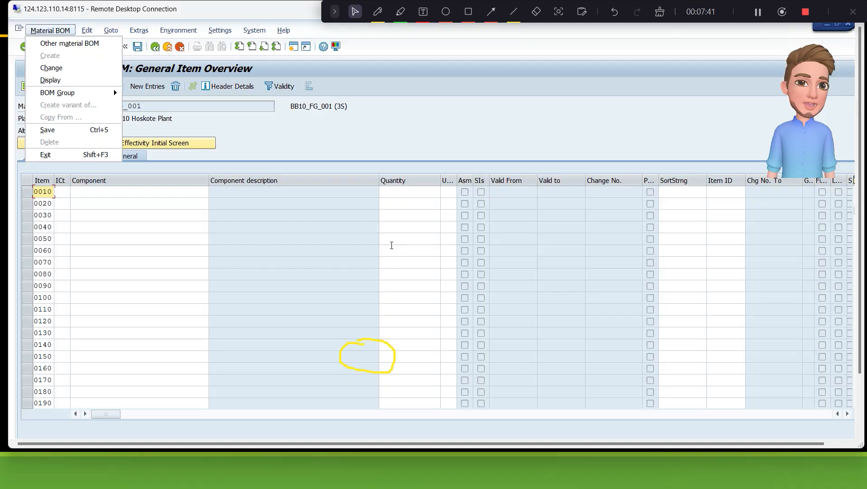
{"action": "left_click", "coordinate": [391, 244]}
Fill item 0010 with item category L, component BB10_SFG_001, quantity 1 and unit EA.
{"action": "left_click", "coordinate": [63, 195]}
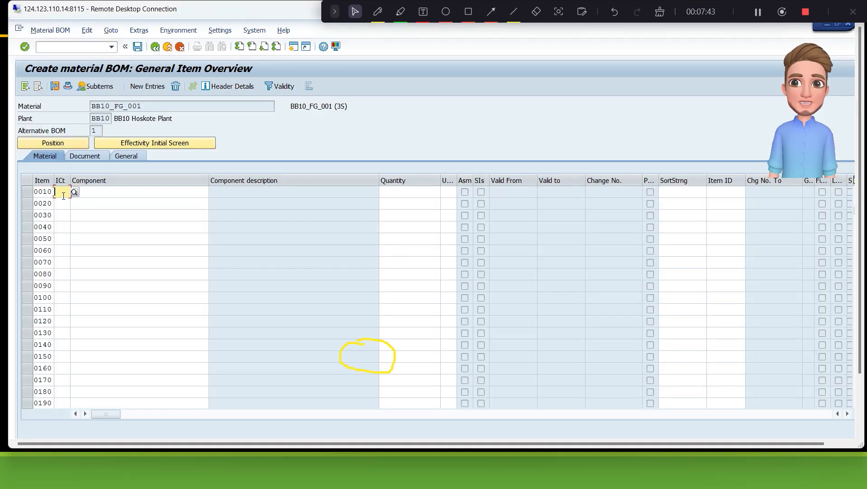
{"action": "type", "text": "L"}
{"action": "key", "text": "Tab"}
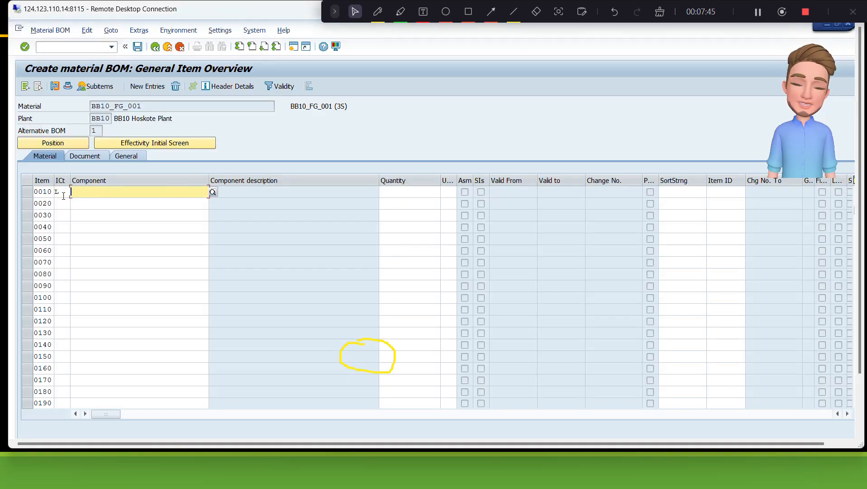
{"action": "type", "text": "BB10"}
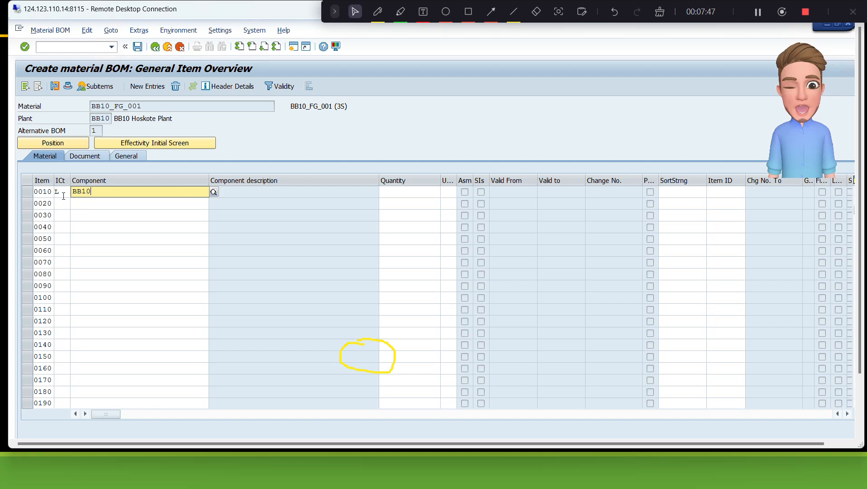
{"action": "type", "text": "_SFG_"}
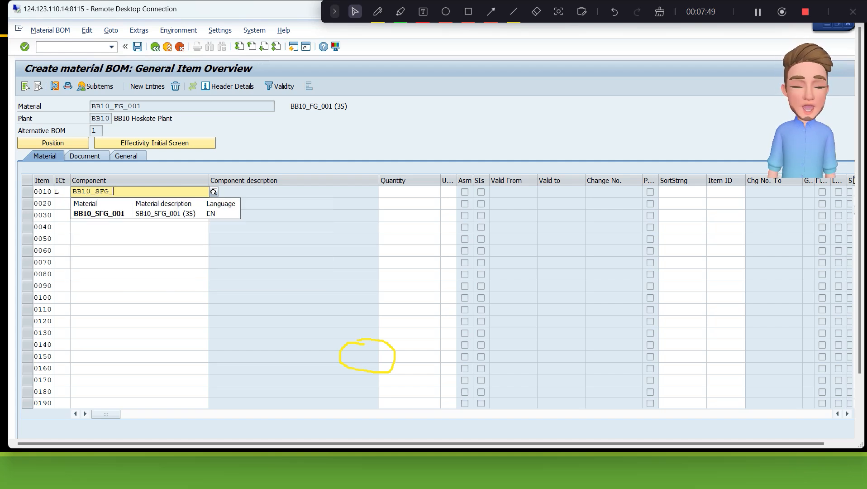
{"action": "type", "text": "001"}
{"action": "key", "text": "Tab"}
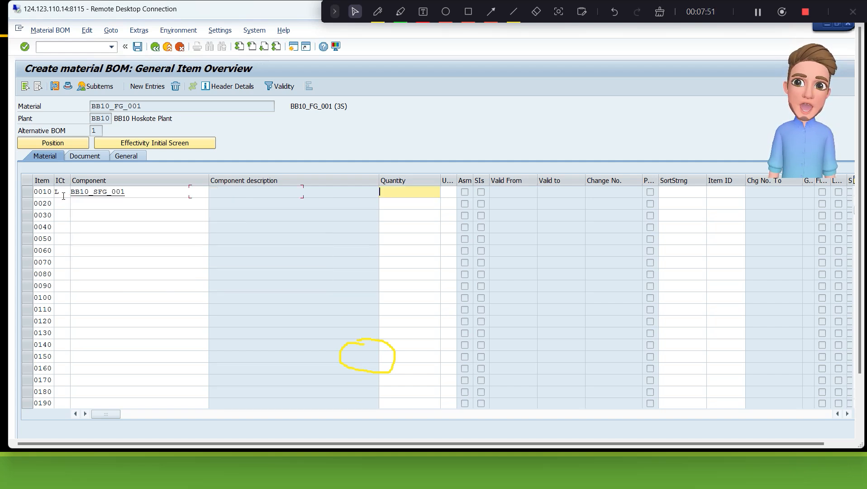
{"action": "type", "text": "1"}
{"action": "key", "text": "Tab"}
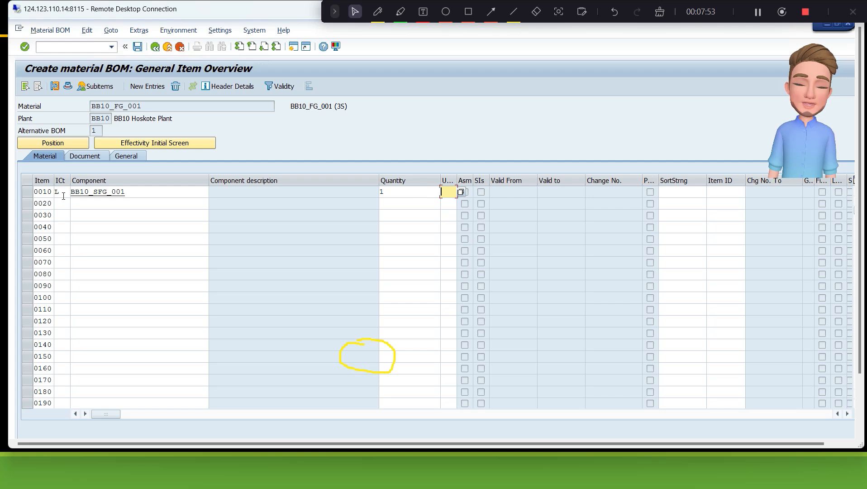
{"action": "type", "text": "EA"}
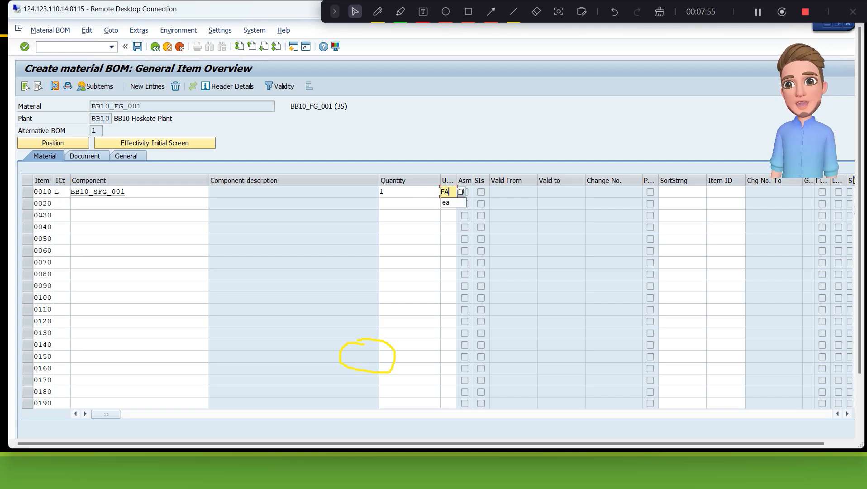
Fill item 0020 with item category L, component BB10_RM_003, quantity 2 and unit EA, checking the quantity on the Bill of Material slide.
{"action": "left_click", "coordinate": [61, 203]}
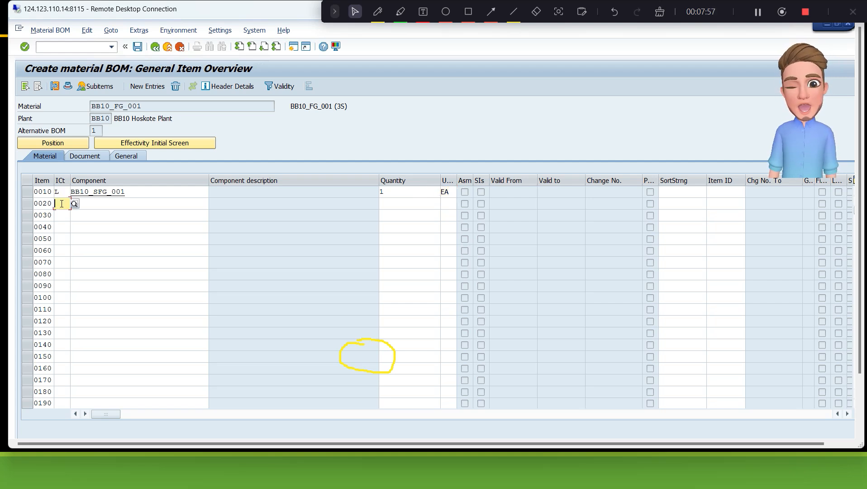
{"action": "type", "text": "L"}
{"action": "key", "text": "Tab"}
{"action": "type", "text": "BB1"}
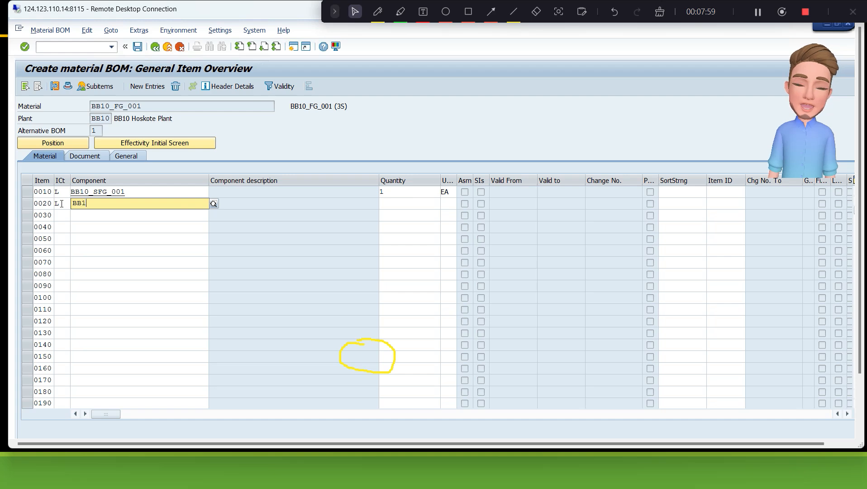
{"action": "type", "text": "0_RM"}
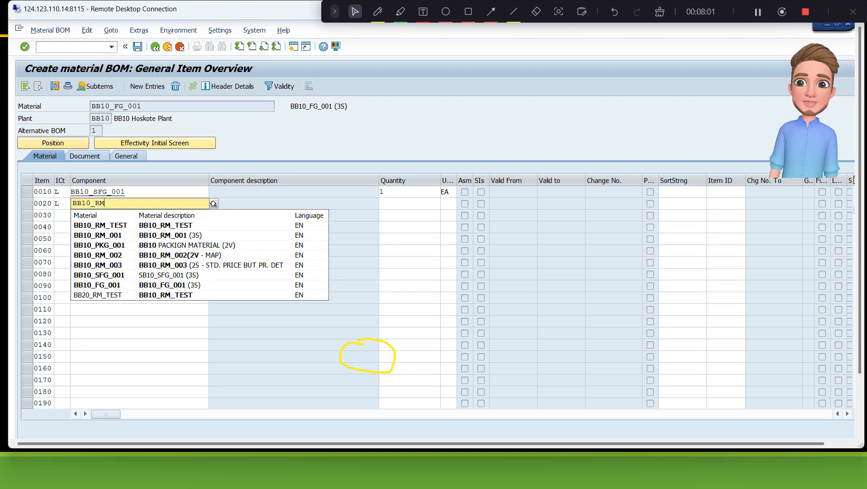
{"action": "type", "text": "_003"}
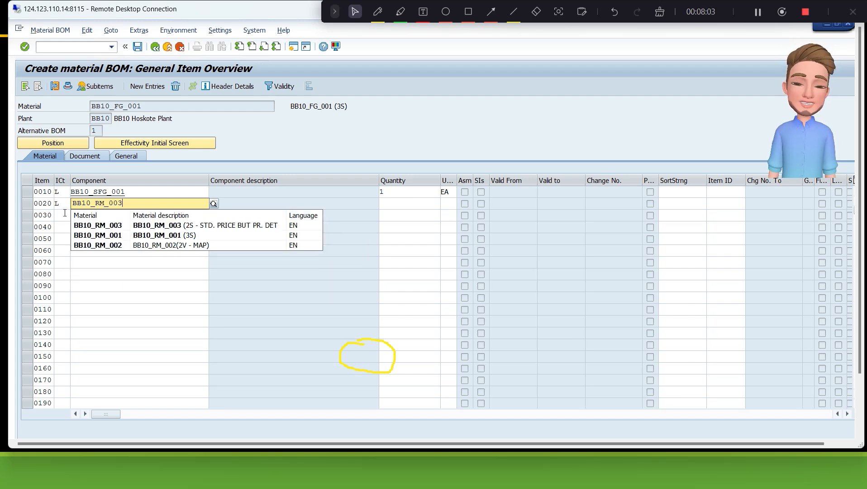
{"action": "key", "text": "Tab"}
{"action": "key", "text": "alt+Tab"}
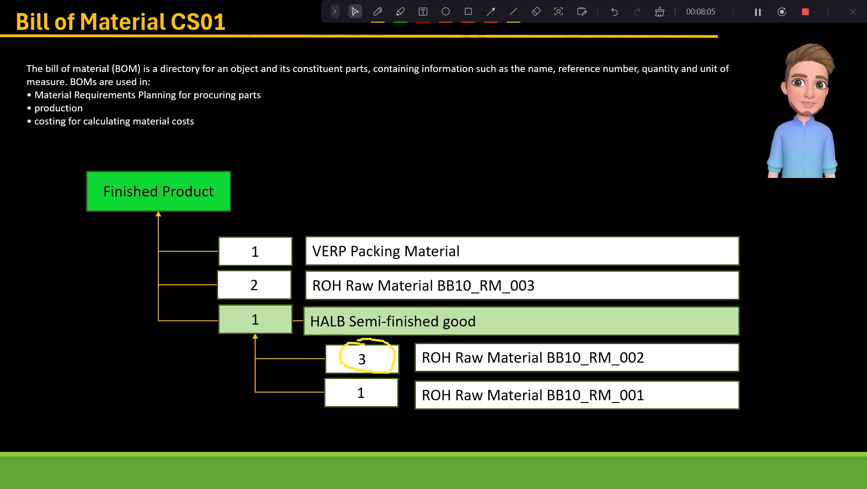
{"action": "key", "text": "alt+Tab"}
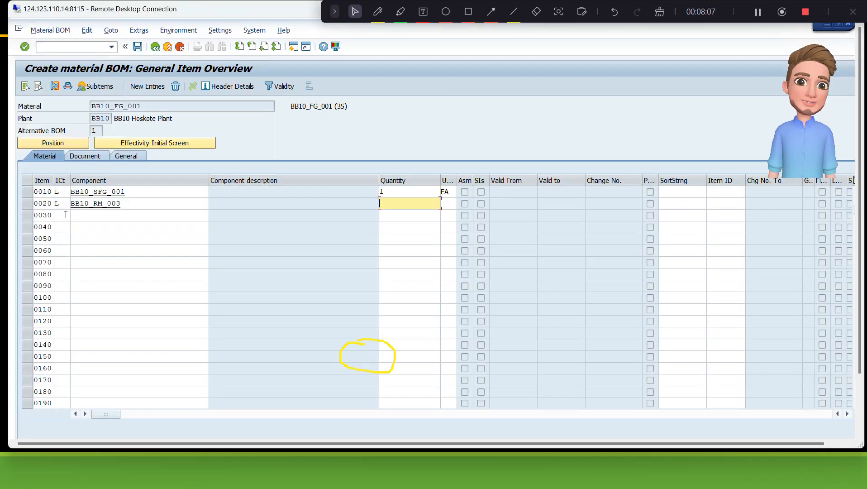
{"action": "type", "text": "2"}
{"action": "key", "text": "Tab"}
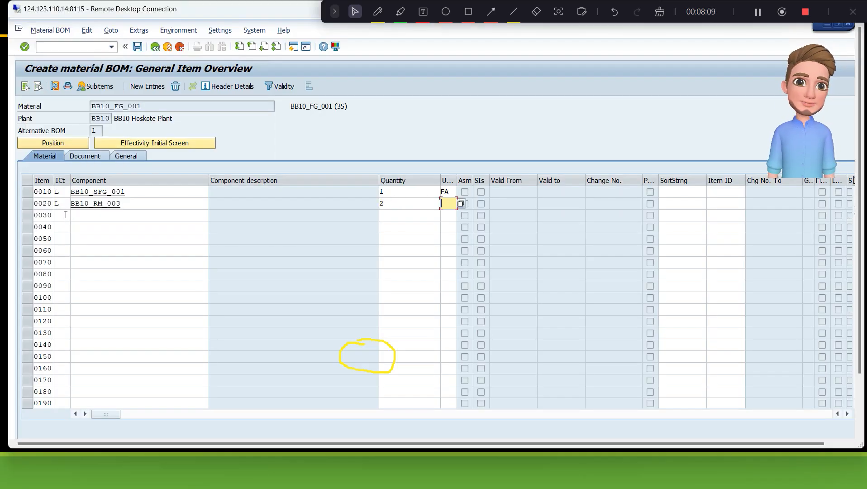
{"action": "type", "text": "EA"}
Fill item 0030 with item category L, component BB10_PKG_001, quantity 1 and unit EA, and save the BOM.
{"action": "left_click", "coordinate": [65, 214]}
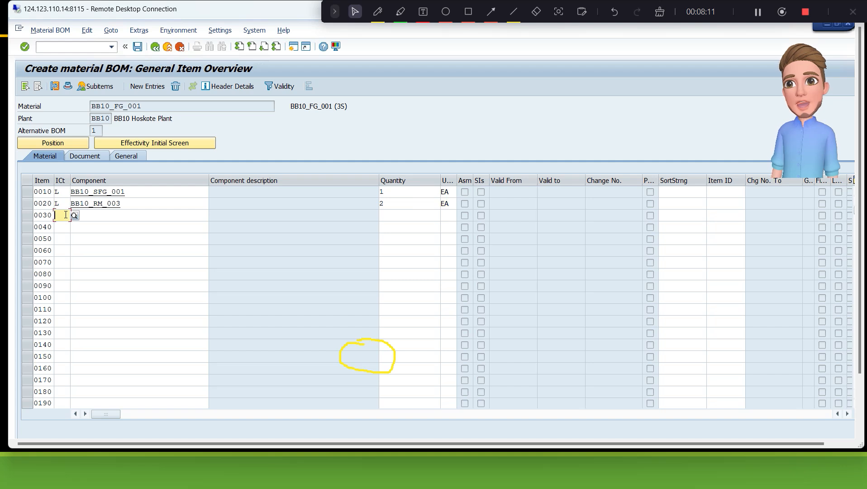
{"action": "type", "text": "L"}
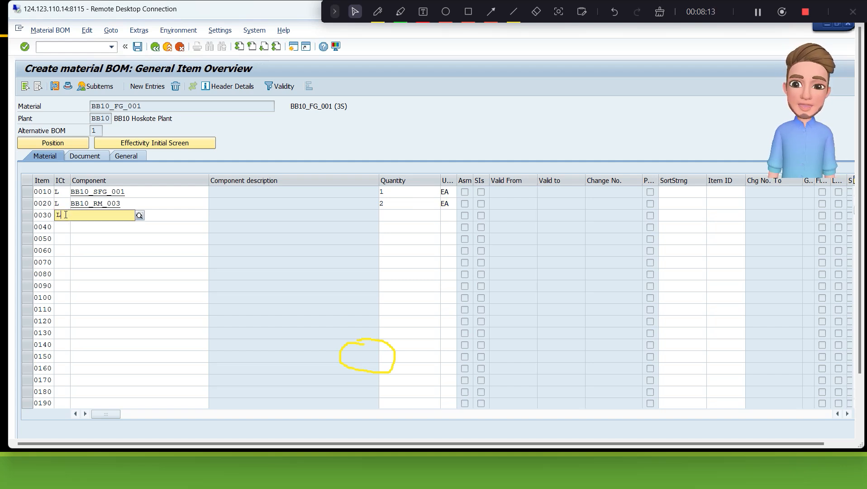
{"action": "key", "text": "Tab"}
{"action": "type", "text": "BB1"}
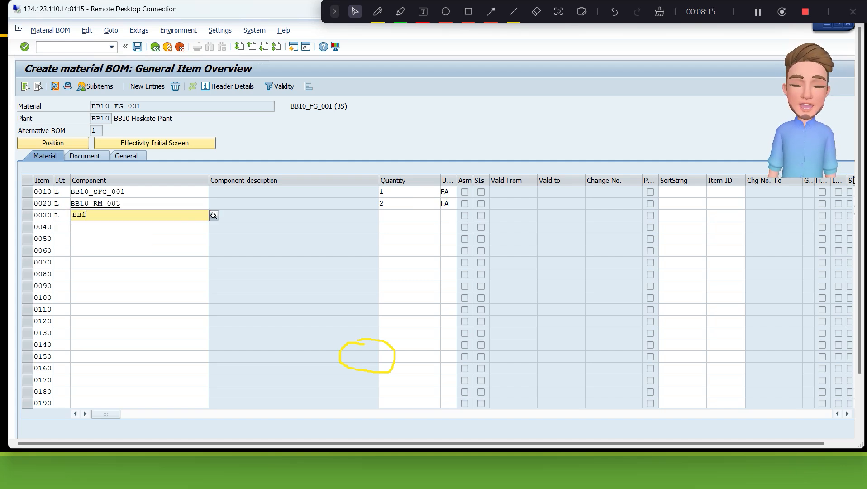
{"action": "type", "text": "0_PKG"}
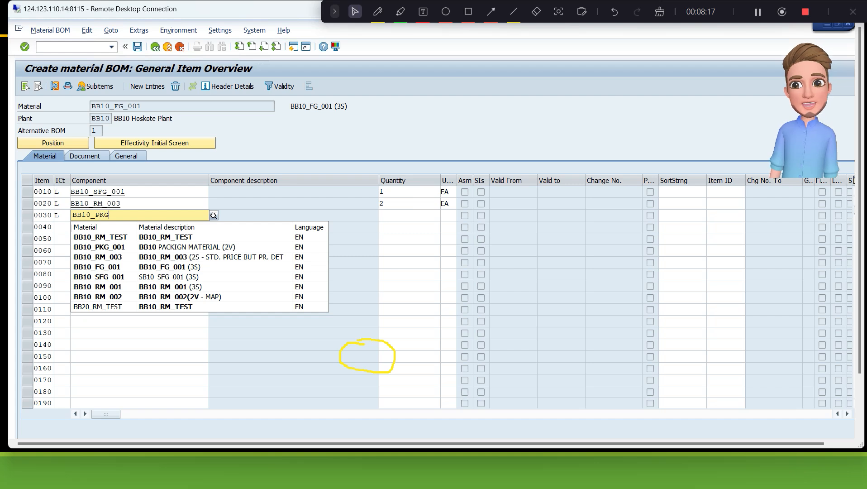
{"action": "key", "text": "Down"}
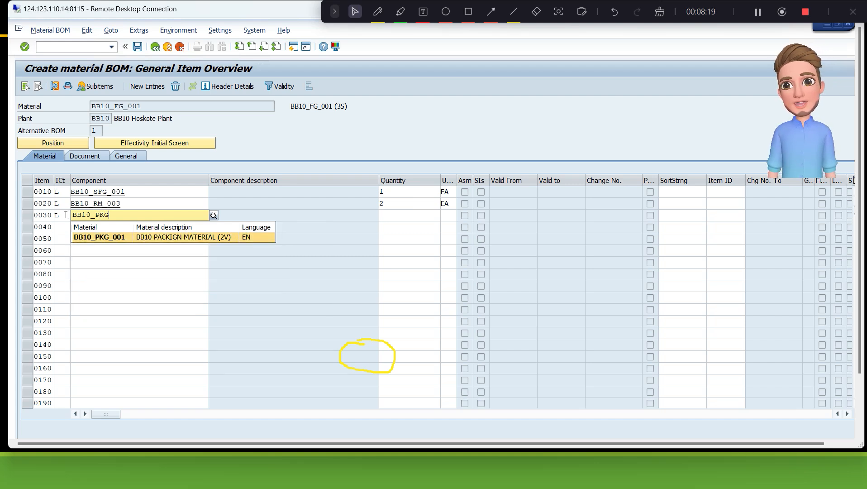
{"action": "key", "text": "Return"}
{"action": "key", "text": "Tab"}
{"action": "type", "text": "1"}
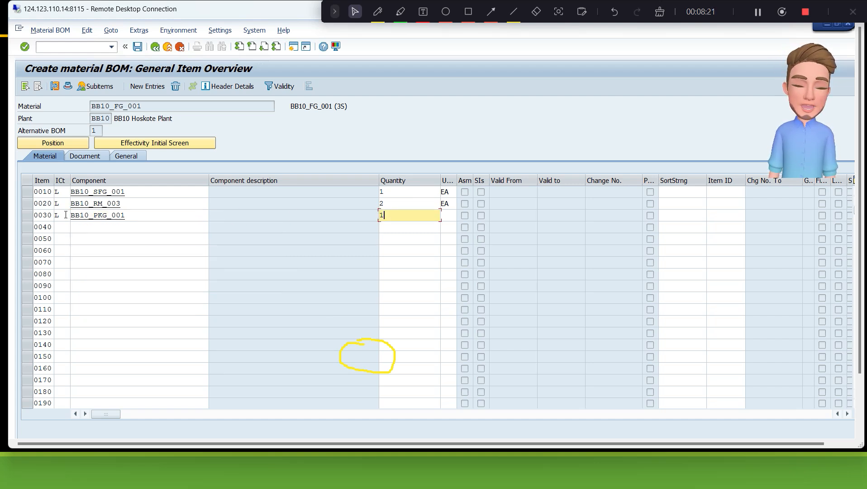
{"action": "key", "text": "Tab"}
{"action": "type", "text": "EA"}
{"action": "key", "text": "Return"}
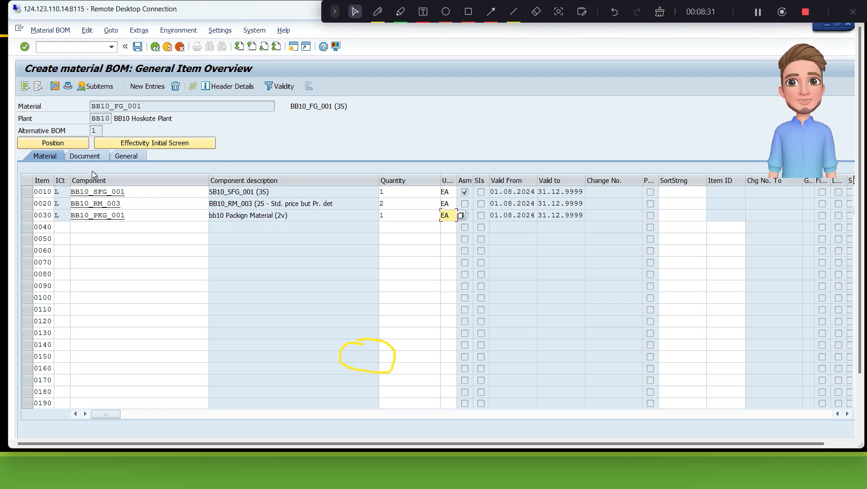
{"action": "left_click", "coordinate": [137, 47]}
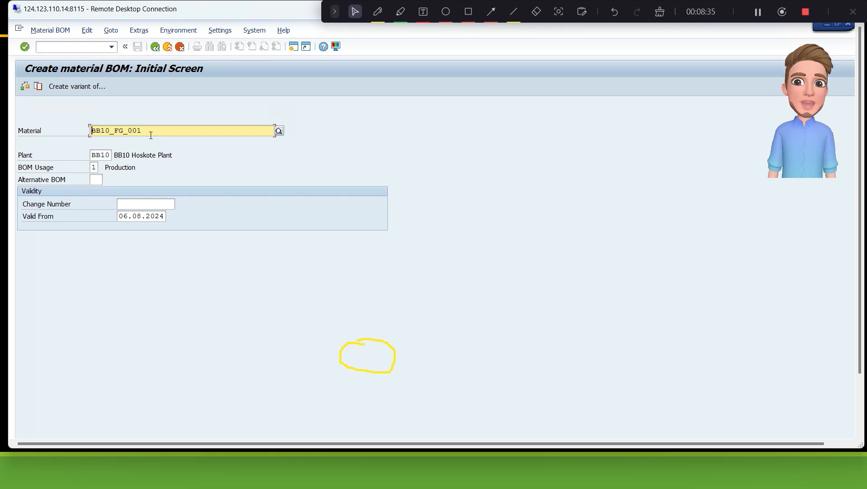
Run transaction /NCS03 and display the production BOM of BB10_FG_001 in plant BB10.
{"action": "left_click_drag", "start_coordinate": [145, 131], "coordinate": [89, 131]}
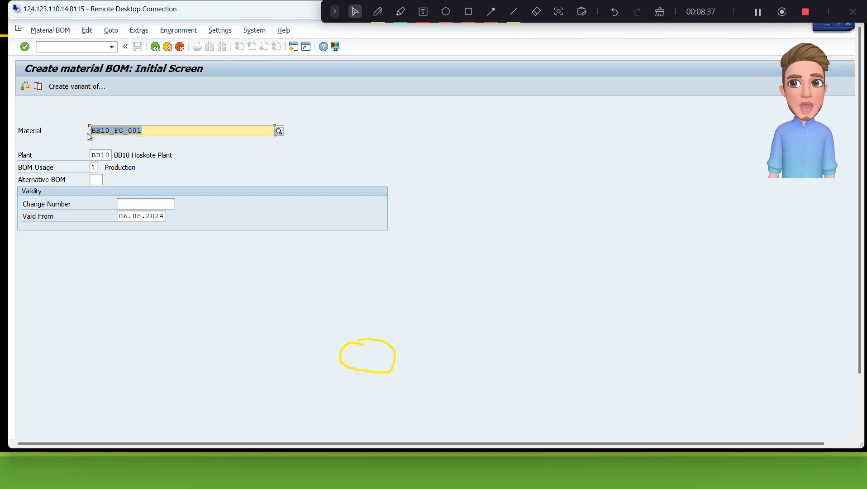
{"action": "left_click", "coordinate": [90, 130]}
{"action": "left_click", "coordinate": [111, 47]}
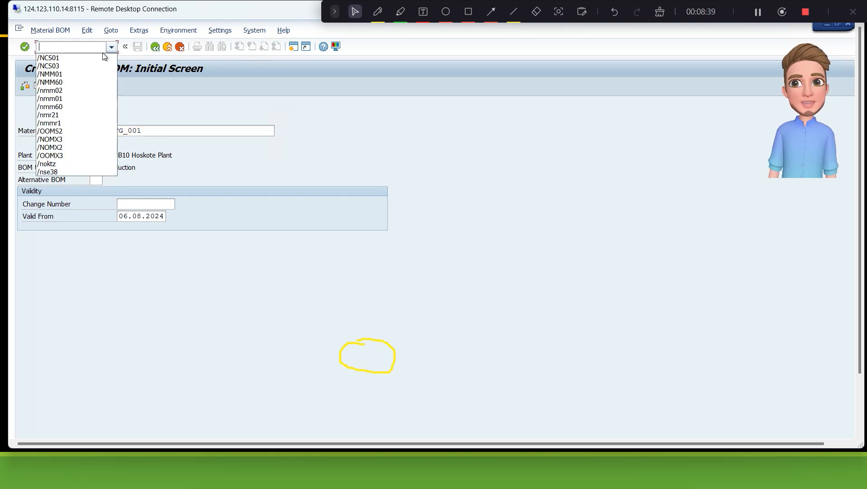
{"action": "left_click", "coordinate": [75, 69]}
{"action": "key", "text": "Return"}
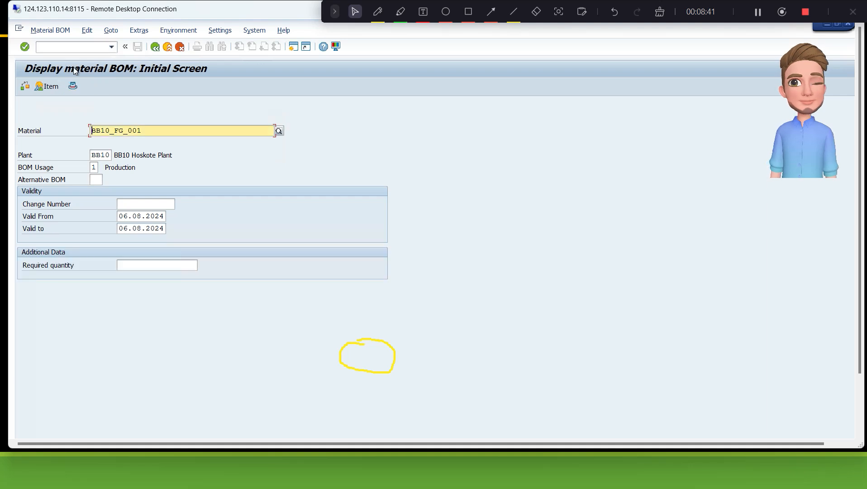
{"action": "key", "text": "Return"}
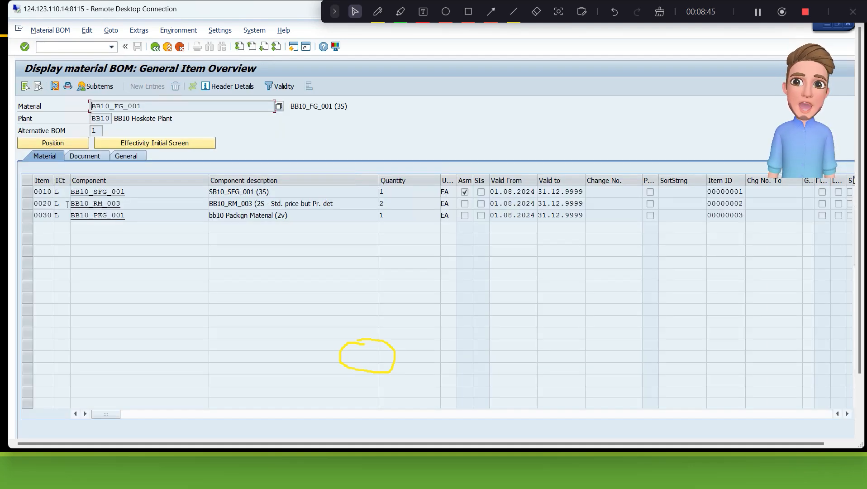
View the material master of component BB10_SFG_001 and return to the item overview of the BB10_FG_001 BOM.
{"action": "left_click", "coordinate": [99, 193]}
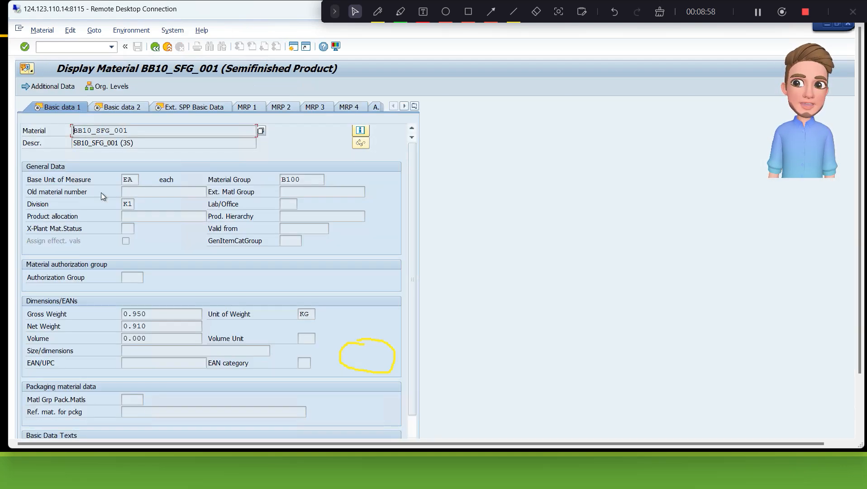
{"action": "left_click", "coordinate": [154, 47]}
{"action": "left_click", "coordinate": [178, 46]}
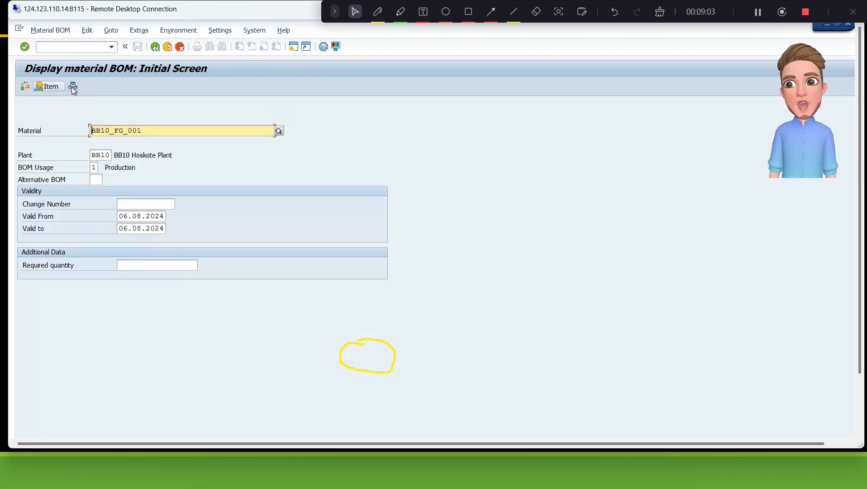
{"action": "key", "text": "Return"}
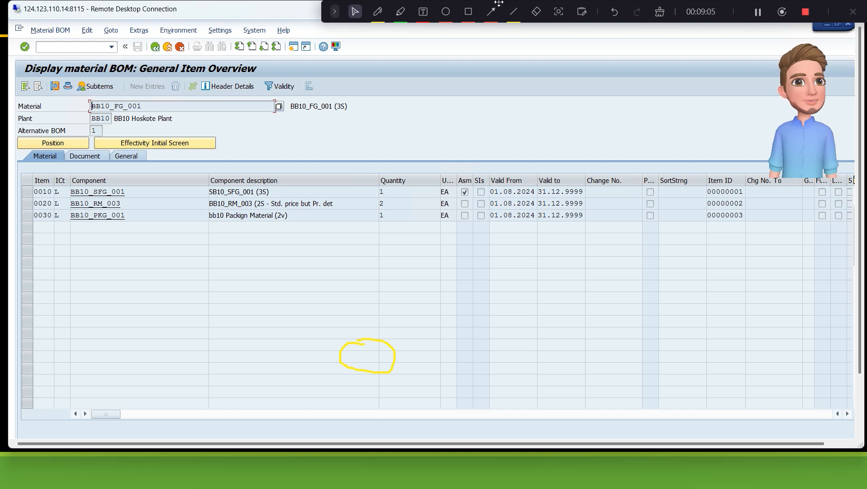
{"action": "left_click", "coordinate": [353, 13]}
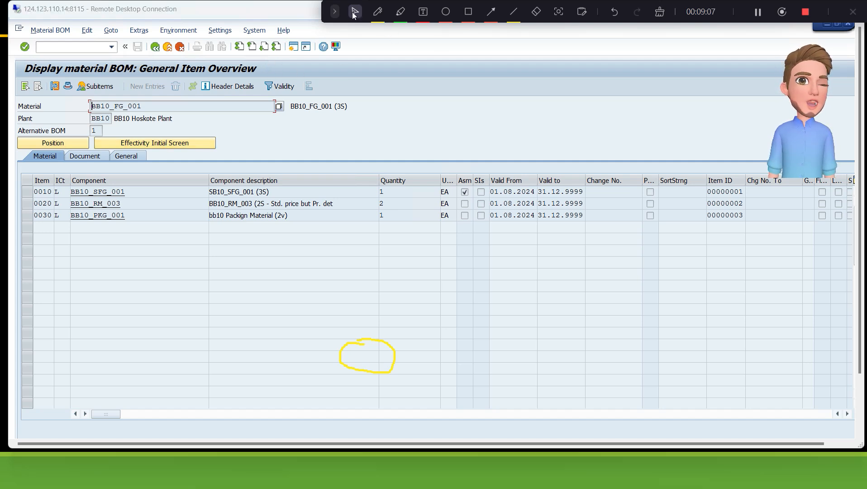
{"action": "left_click", "coordinate": [334, 14]}
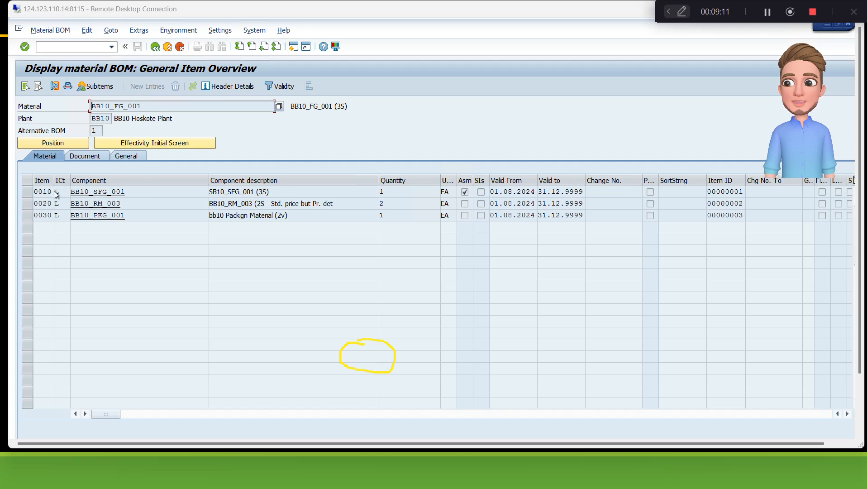
Examine the BOM header's quantities, additional data, administration data and document assignment, and return to the item overview.
{"action": "left_click", "coordinate": [27, 191]}
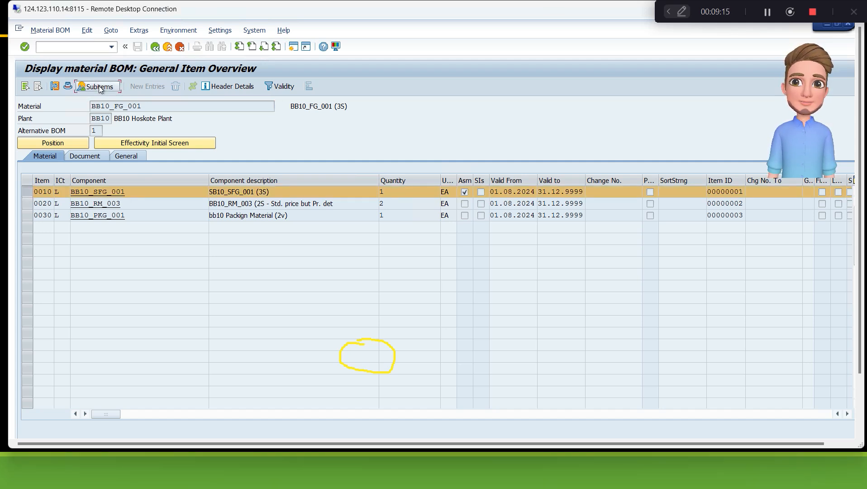
{"action": "left_click", "coordinate": [72, 87]}
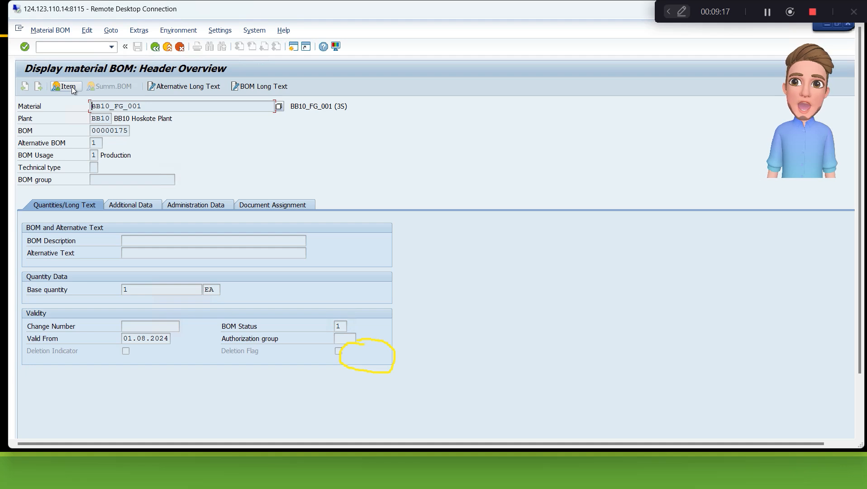
{"action": "left_click", "coordinate": [132, 206]}
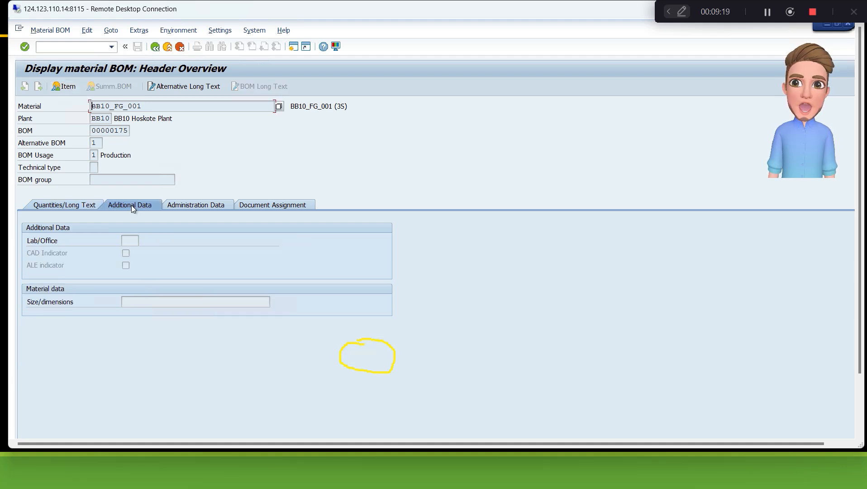
{"action": "left_click", "coordinate": [195, 205]}
{"action": "left_click", "coordinate": [269, 206]}
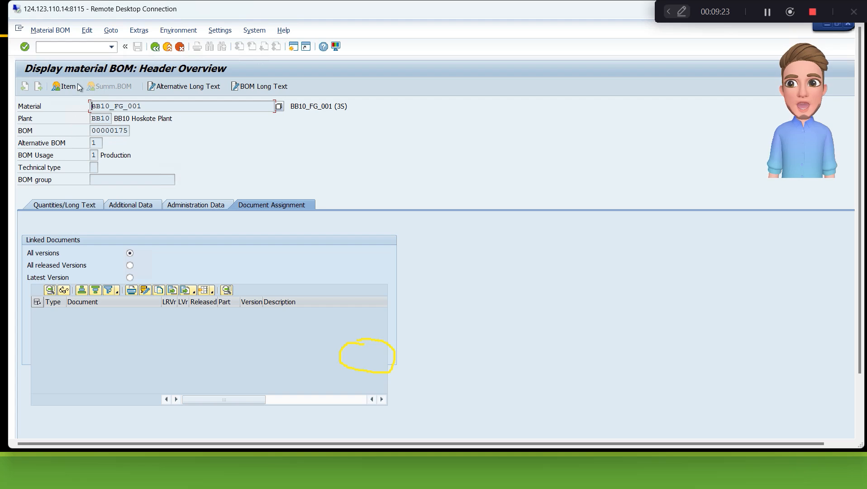
{"action": "left_click", "coordinate": [68, 86]}
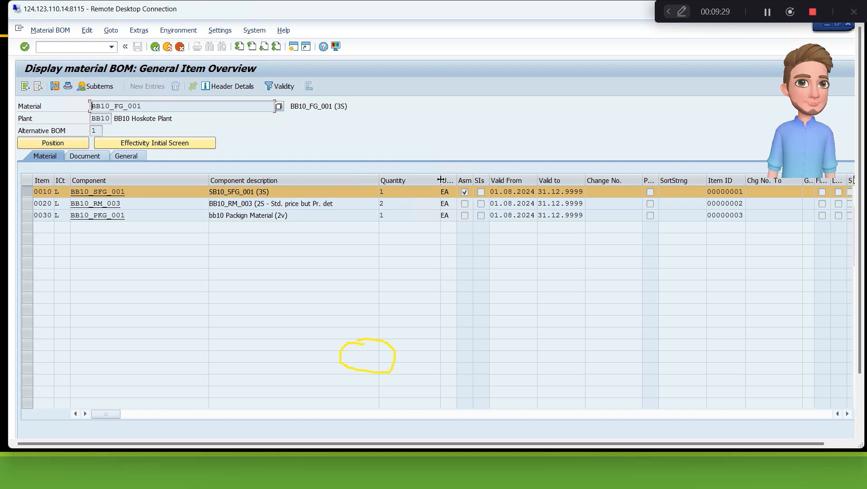
Narrow the Quantity column and review the BOM items in the document, general and material views.
{"action": "left_click_drag", "start_coordinate": [440, 180], "coordinate": [413, 182]}
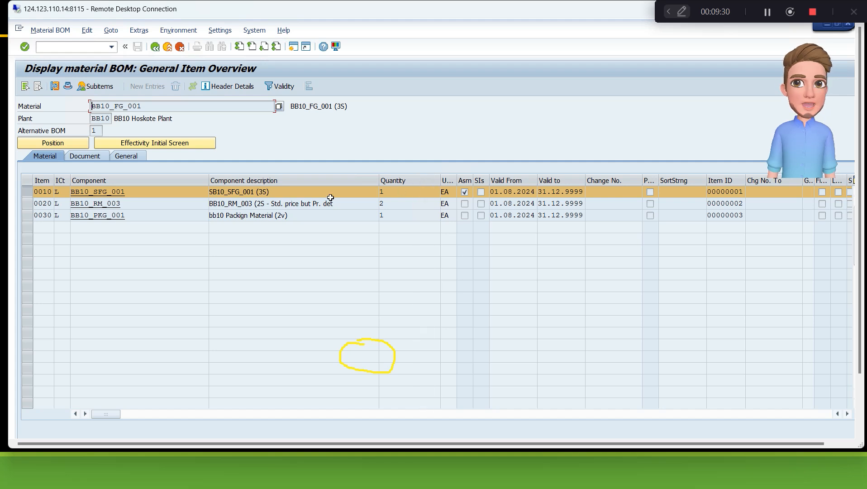
{"action": "left_click", "coordinate": [90, 157]}
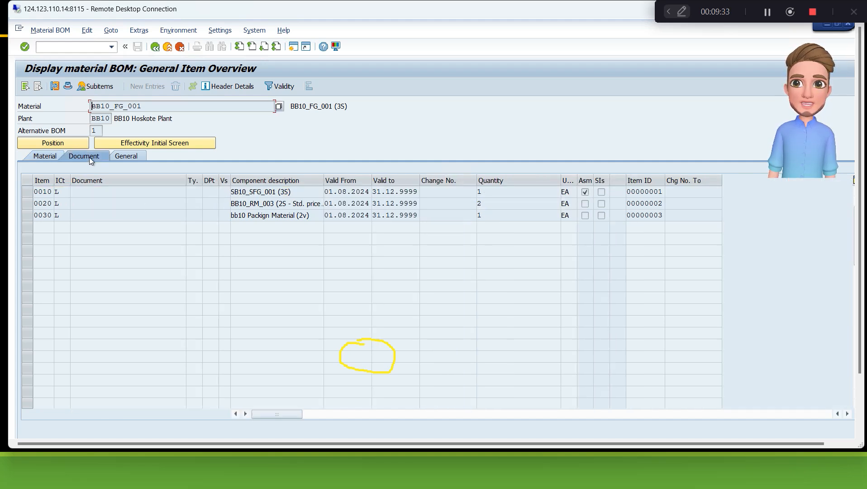
{"action": "left_click", "coordinate": [136, 156]}
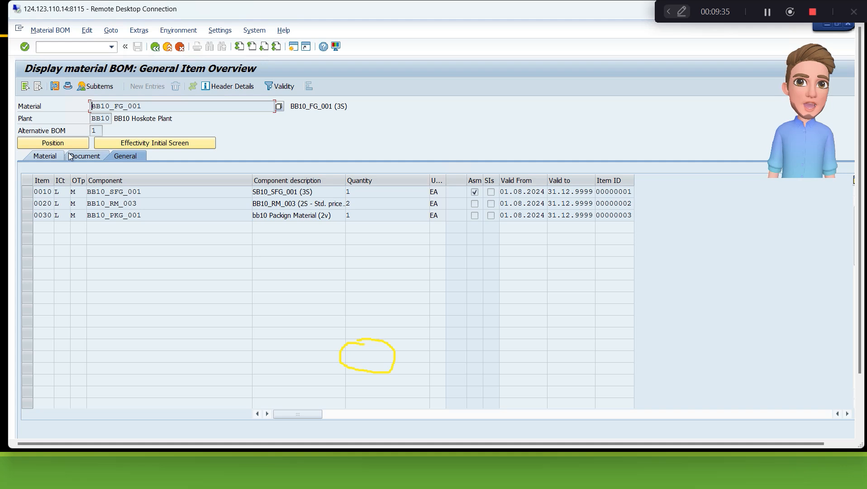
{"action": "left_click", "coordinate": [47, 156]}
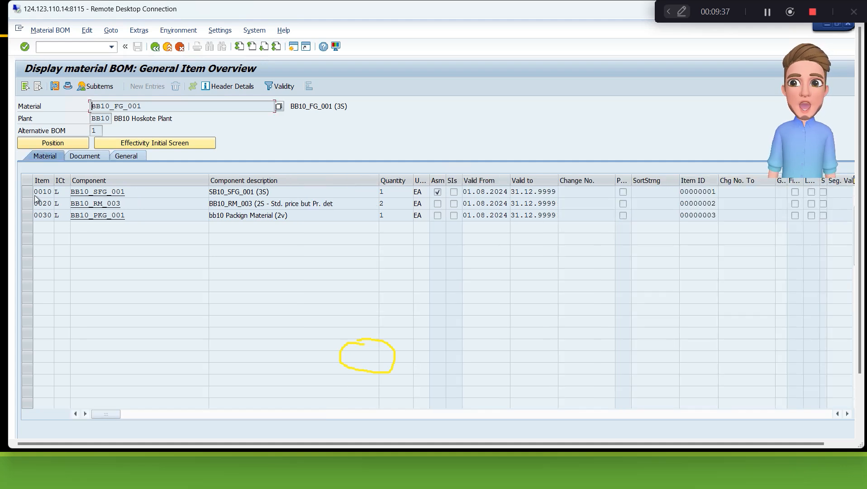
Open the details of BOM item 0010 and examine its basic data and its status and long text data.
{"action": "double_click", "coordinate": [45, 194]}
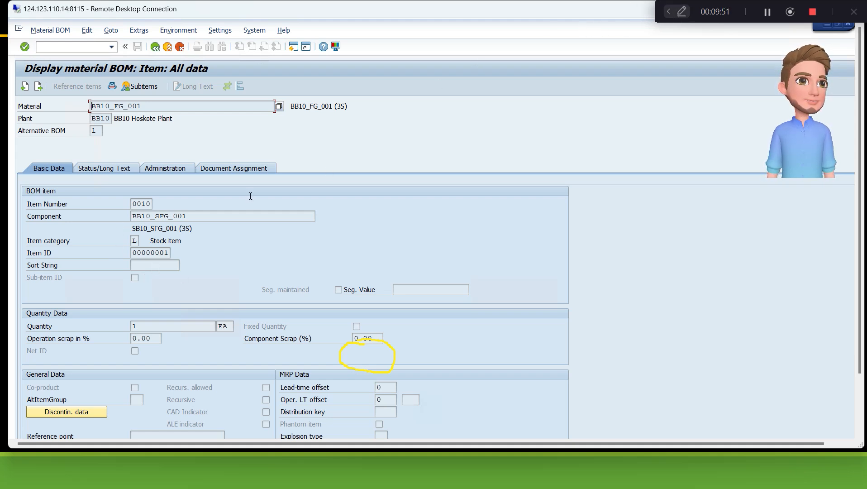
{"action": "left_click", "coordinate": [103, 168]}
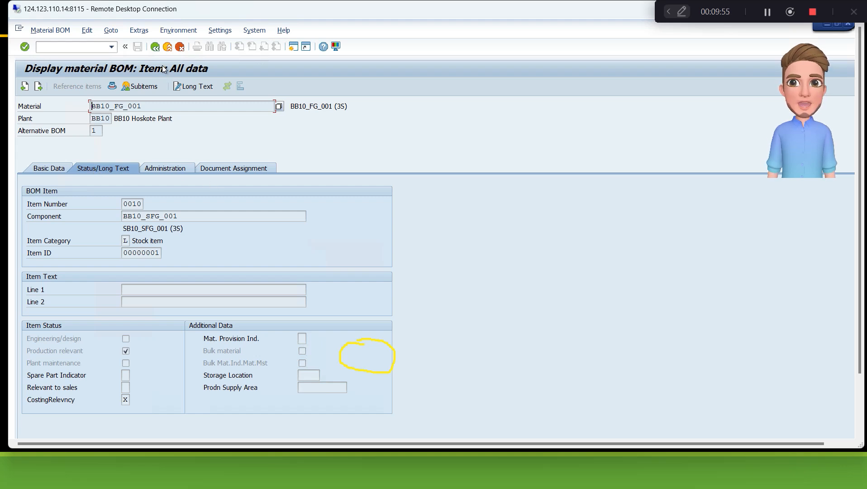
Return to the BB10_FG_001 item overview and open the production BOM of assembly BB10_SFG_001 with its default validity and quantity.
{"action": "left_click", "coordinate": [154, 47]}
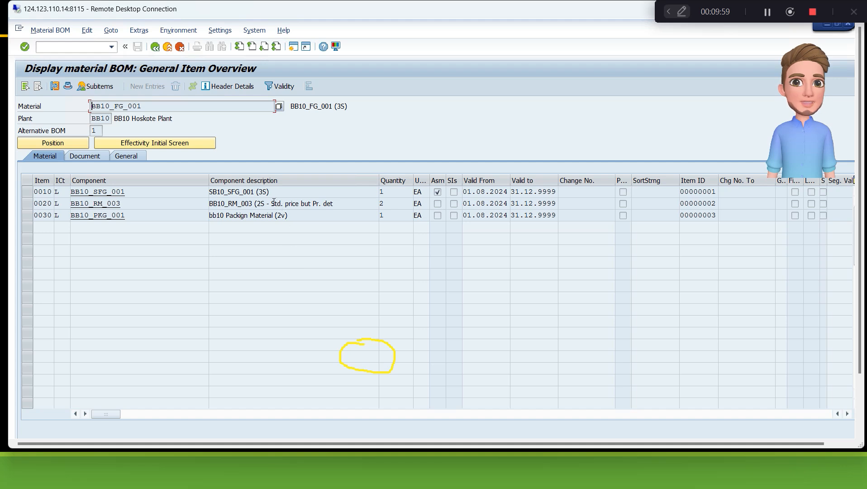
{"action": "left_click", "coordinate": [437, 192]}
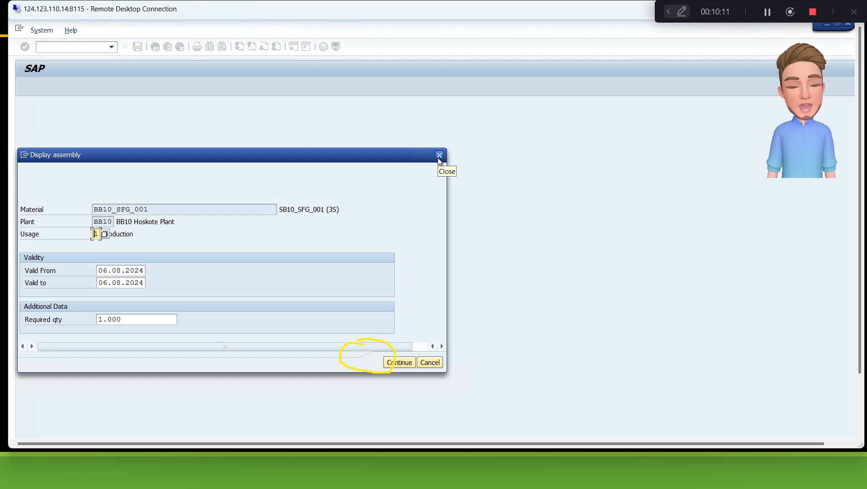
{"action": "left_click", "coordinate": [407, 361]}
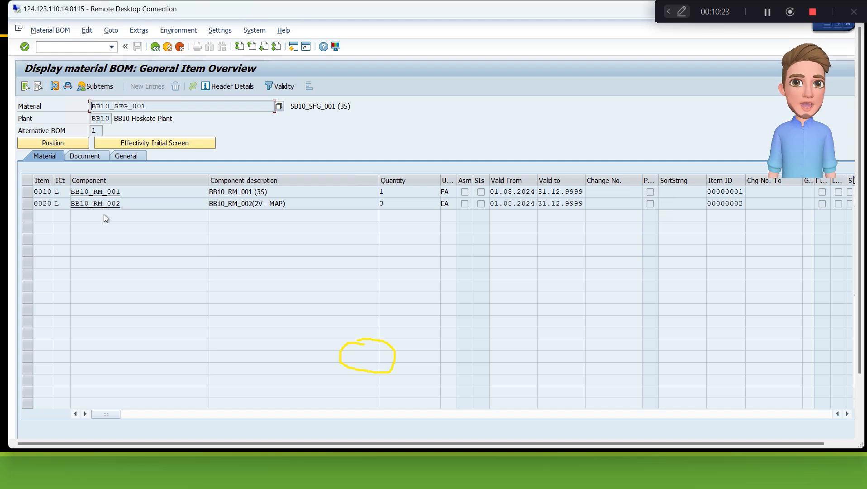
Reopen the BB10_FG_001 BOM in plant BB10 and drill down again into its assembly BB10_SFG_001.
{"action": "left_click", "coordinate": [156, 46]}
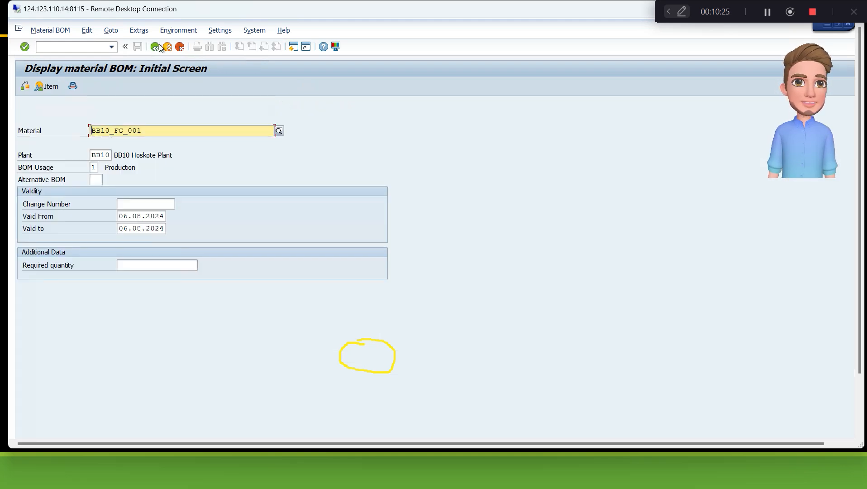
{"action": "key", "text": "Return"}
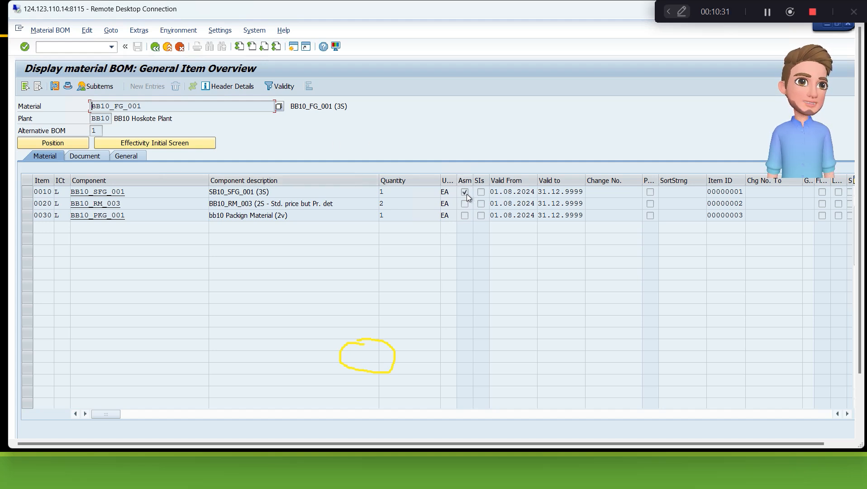
{"action": "left_click", "coordinate": [466, 194]}
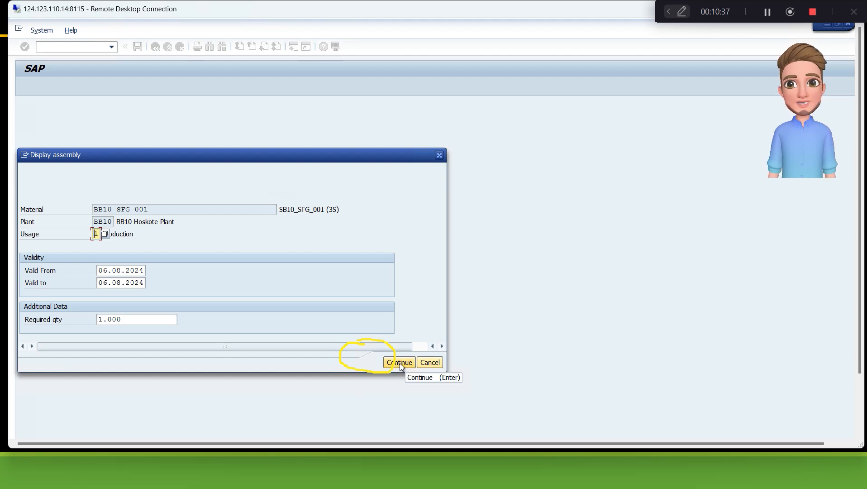
{"action": "left_click", "coordinate": [411, 362]}
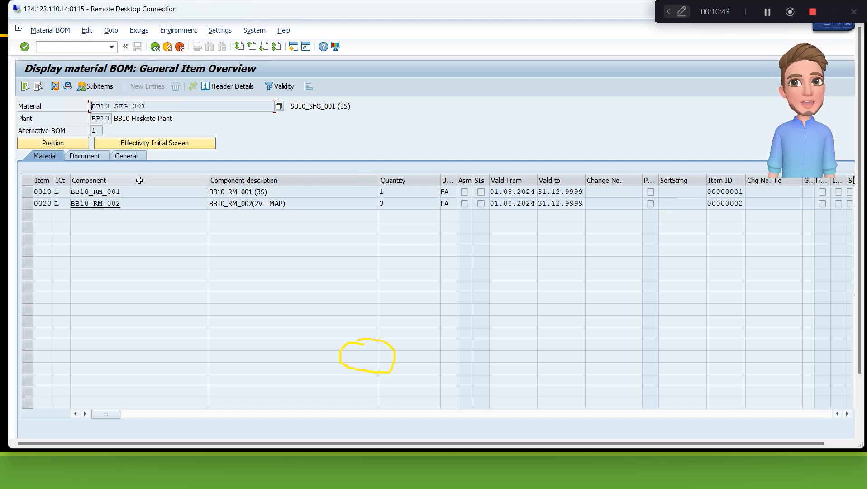
{"action": "left_click", "coordinate": [351, 484]}
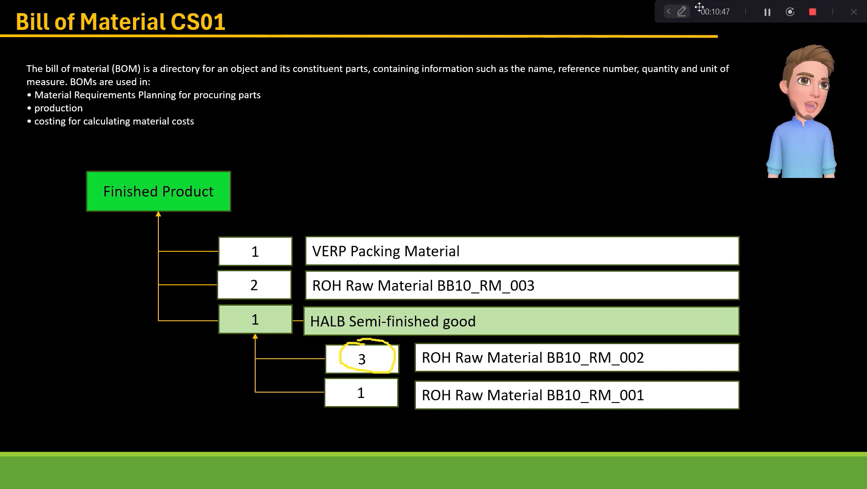
{"action": "left_click", "coordinate": [668, 13]}
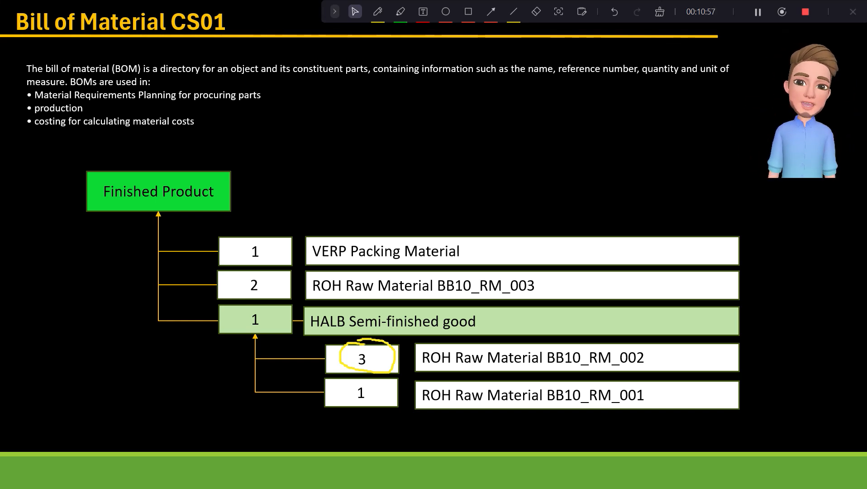
{"action": "key", "text": "alt+Tab"}
{"action": "key", "text": "alt+Tab"}
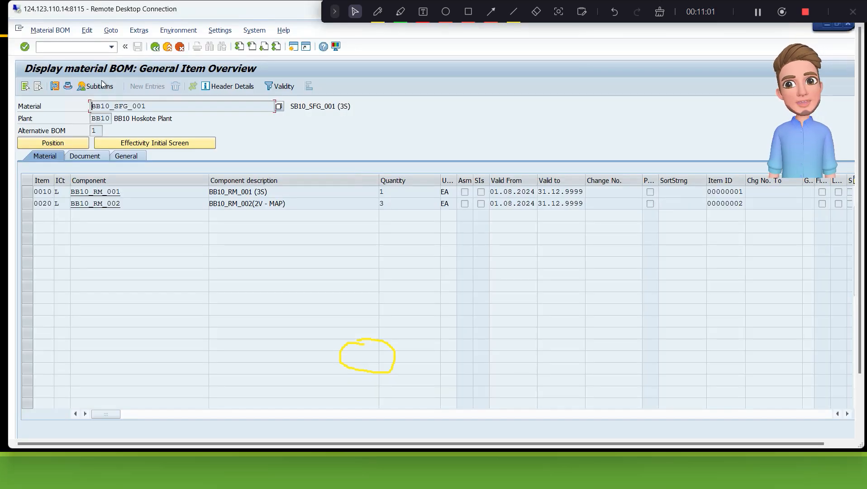
Leave the BOM display with transaction /nspro and open the SAP Customizing Implementation Guide.
{"action": "left_click", "coordinate": [85, 48]}
{"action": "type", "text": "/"}
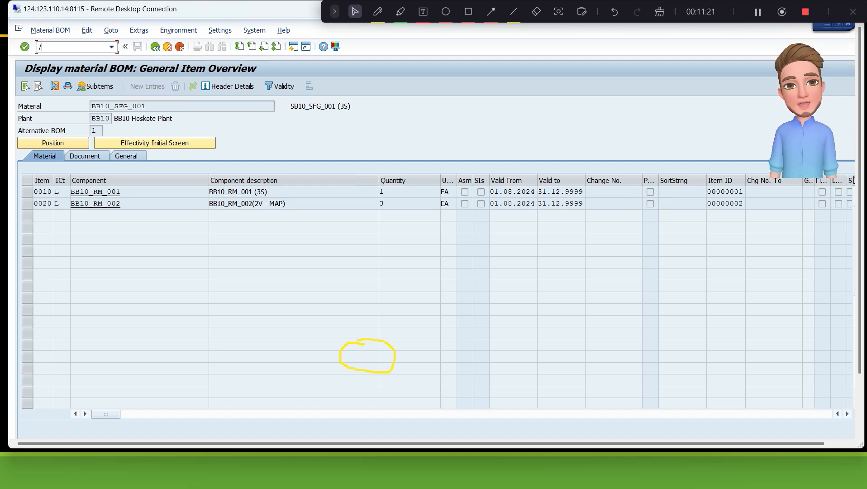
{"action": "type", "text": "nspro"}
{"action": "key", "text": "Return"}
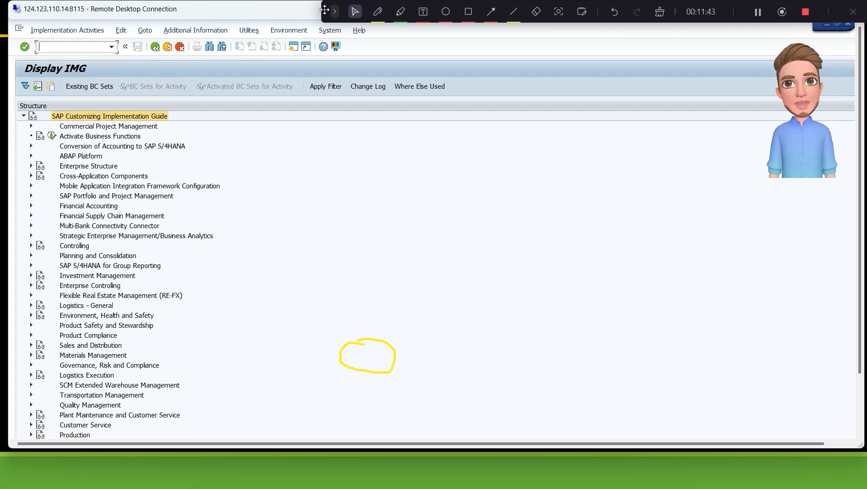
{"action": "left_click", "coordinate": [662, 15]}
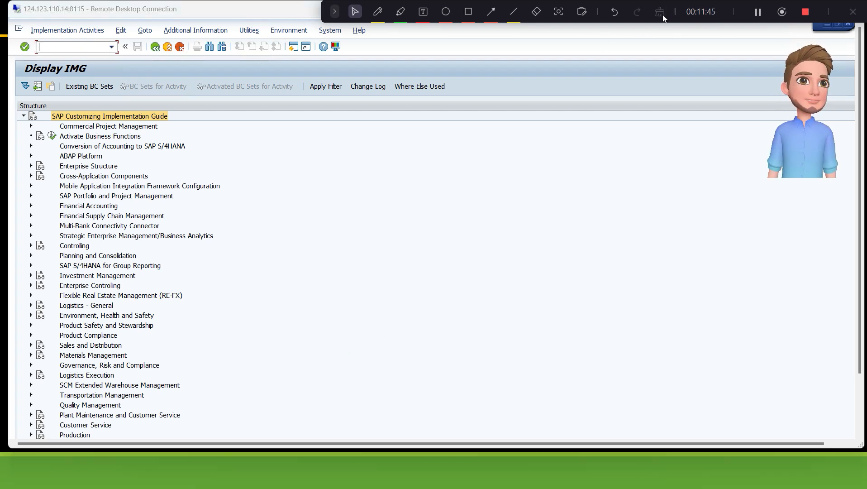
{"action": "left_click", "coordinate": [97, 207]}
{"action": "double_click", "coordinate": [97, 207]}
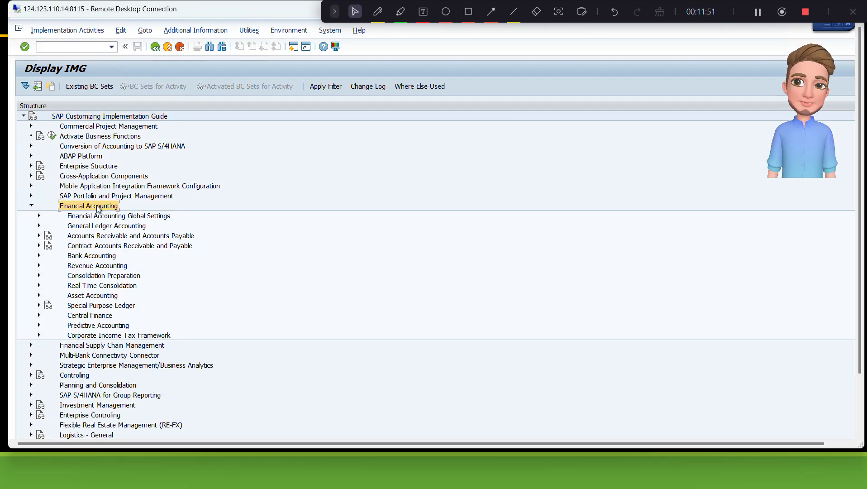
{"action": "key", "text": "Down"}
{"action": "key", "text": "Down"}
{"action": "key", "text": "Down"}
{"action": "key", "text": "Down"}
{"action": "key", "text": "Down"}
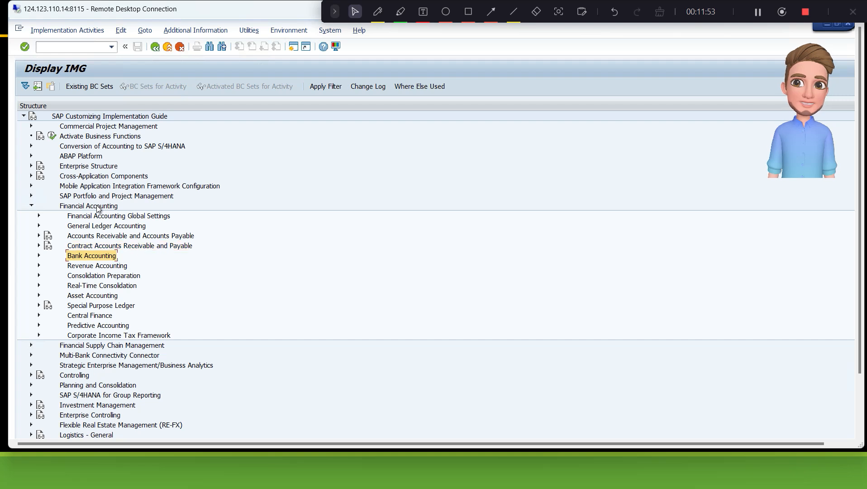
{"action": "key", "text": "Down"}
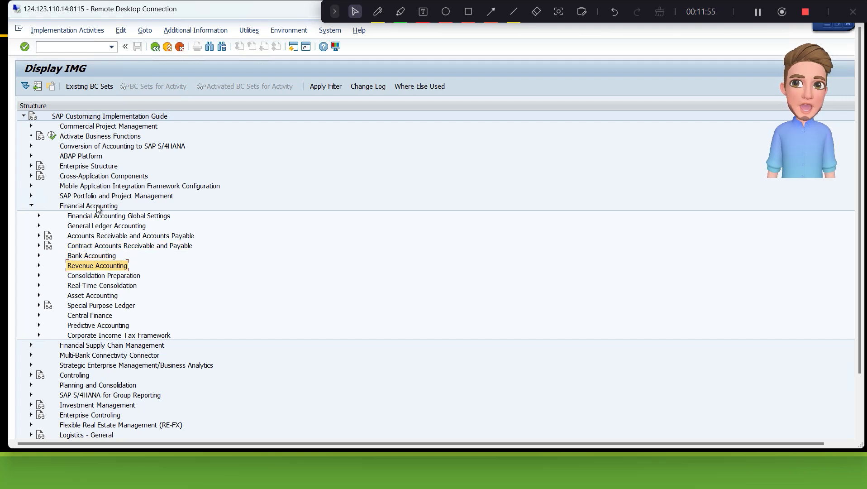
{"action": "key", "text": "Up"}
{"action": "key", "text": "Up"}
{"action": "key", "text": "Up"}
{"action": "key", "text": "Up"}
{"action": "key", "text": "Up"}
{"action": "key", "text": "Up"}
{"action": "key", "text": "Left"}
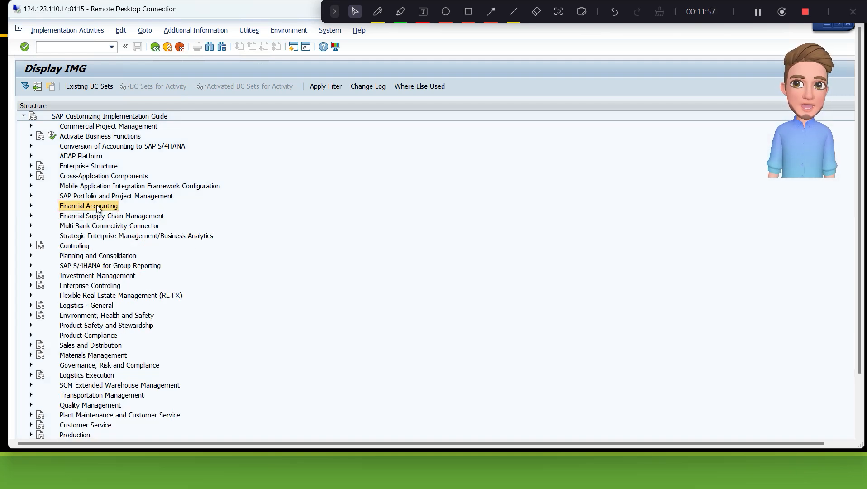
Expand the Controlling node in the implementation guide.
{"action": "key", "text": "Down"}
{"action": "key", "text": "Down"}
{"action": "key", "text": "Down"}
{"action": "key", "text": "Down"}
{"action": "key", "text": "Right"}
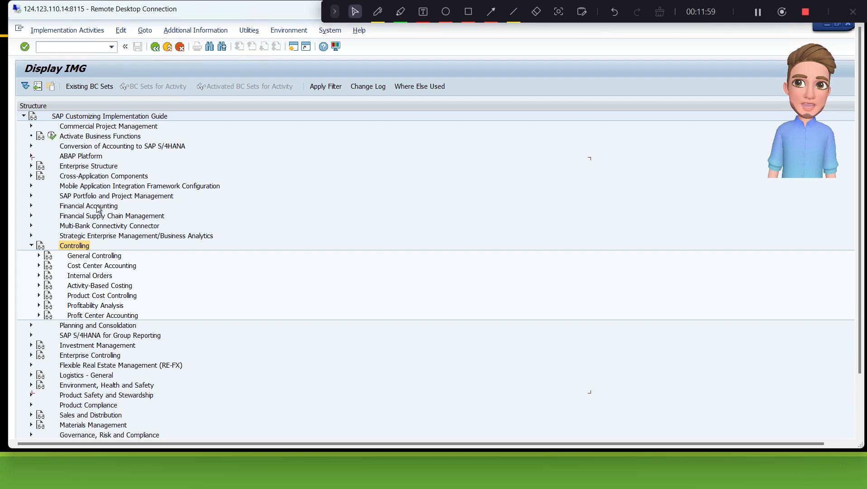
Under Controlling, expand Product Cost Controlling and Product Cost Planning, and select Material Cost Estimate with Quantity Structure.
{"action": "key", "text": "Down"}
{"action": "key", "text": "Down"}
{"action": "key", "text": "Down"}
{"action": "key", "text": "Down"}
{"action": "key", "text": "Down"}
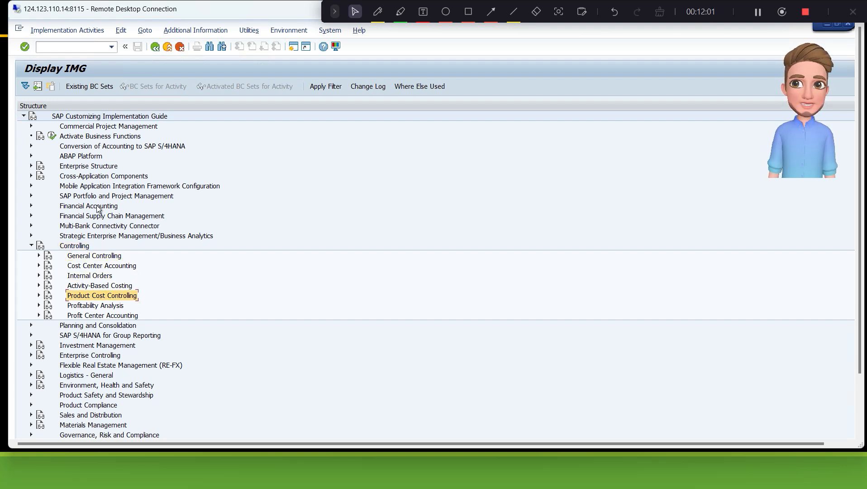
{"action": "key", "text": "Right"}
{"action": "key", "text": "Down"}
{"action": "key", "text": "Down"}
{"action": "key", "text": "Up"}
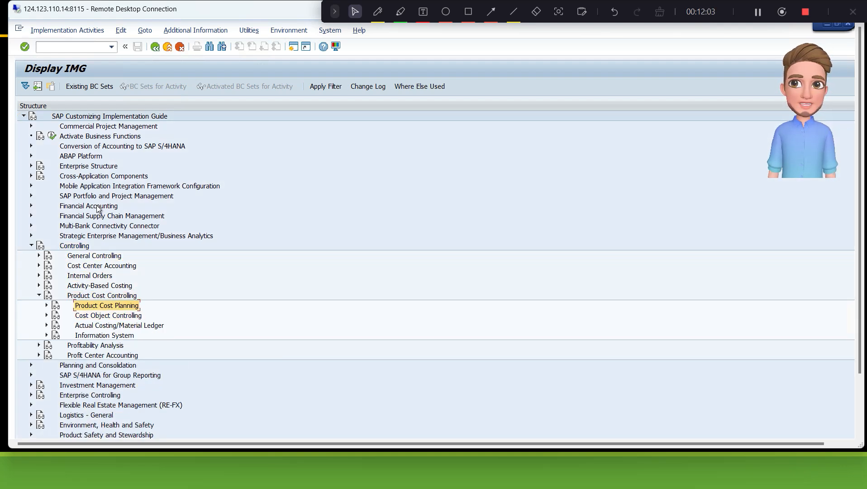
{"action": "key", "text": "Right"}
{"action": "key", "text": "Down"}
{"action": "key", "text": "Down"}
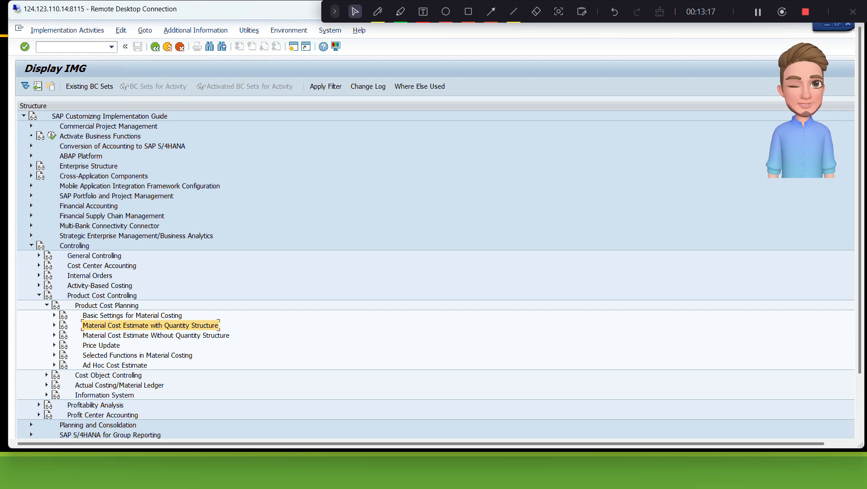
{"action": "key", "text": "alt+Tab"}
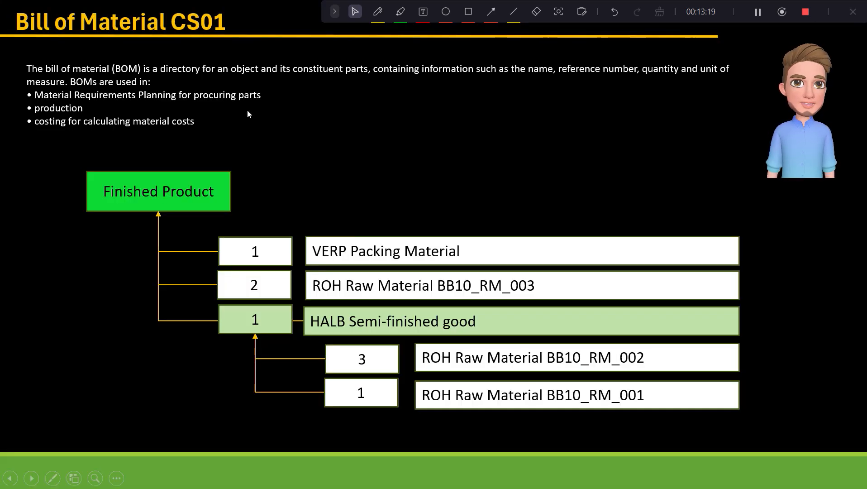
{"action": "left_click", "coordinate": [671, 285]}
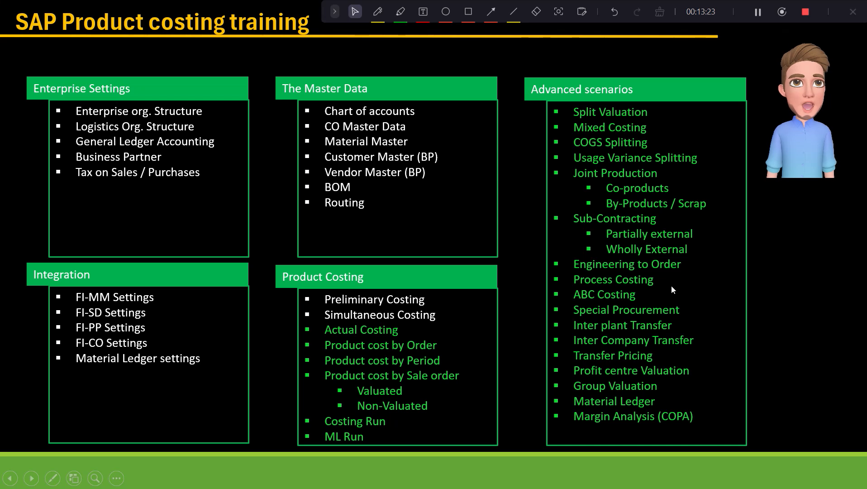
{"action": "left_click", "coordinate": [671, 285]}
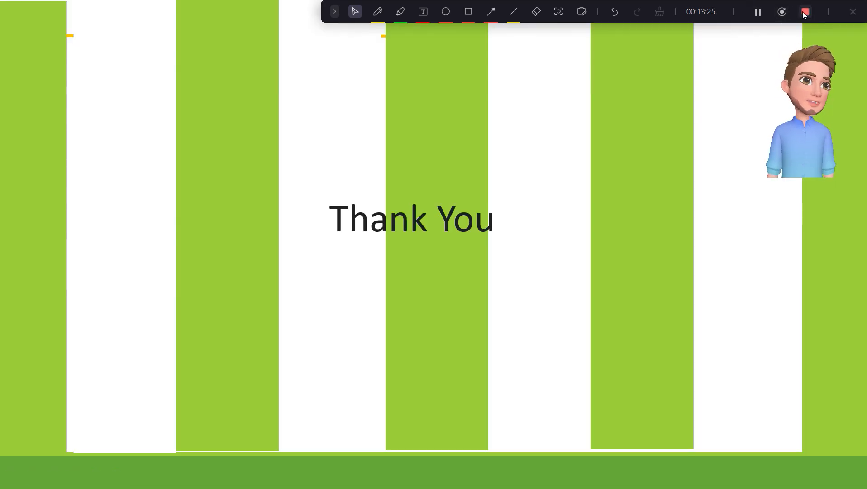